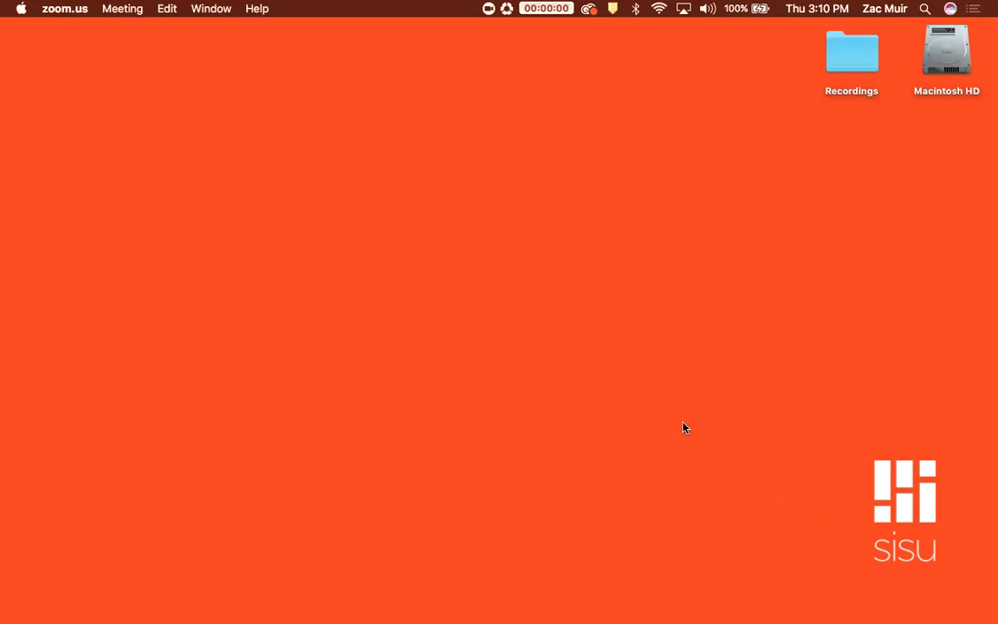
- Switch to the Sisu dashboard in Chrome and open the transactions behind the YTD Closed Units figure
{"action": "key", "text": "ctrl+Right"}
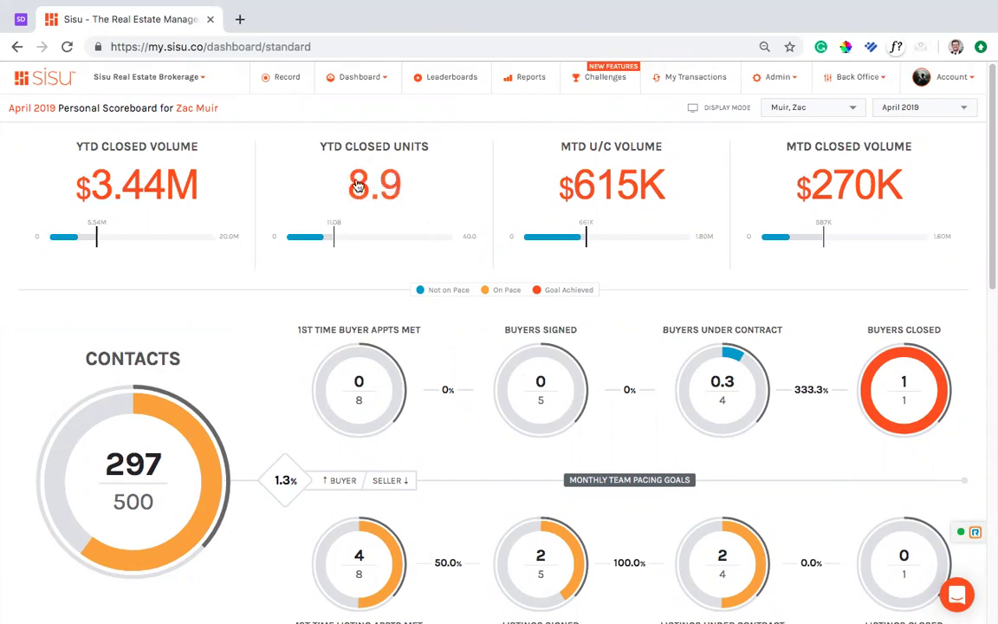
{"action": "scroll", "coordinate": [372, 170], "scroll_direction": "down", "scroll_amount": 1}
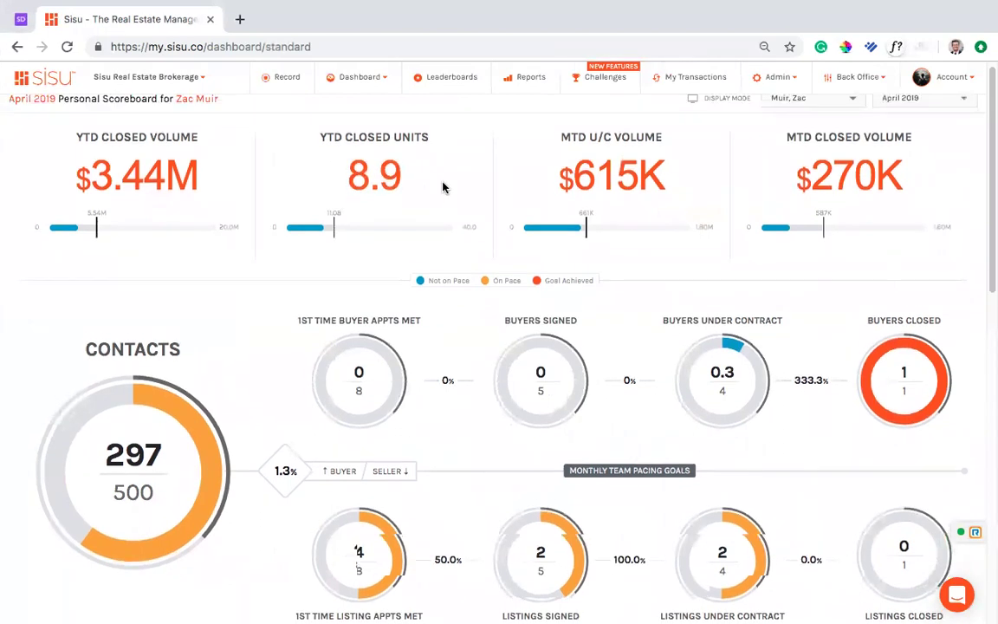
{"action": "scroll", "coordinate": [443, 188], "scroll_direction": "up", "scroll_amount": 1}
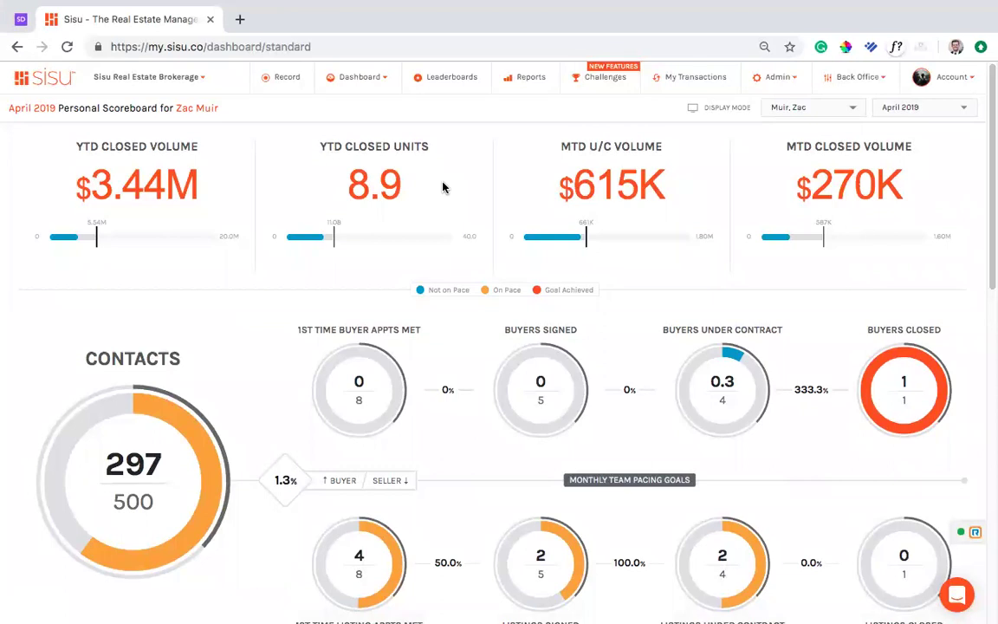
{"action": "left_click", "coordinate": [373, 182]}
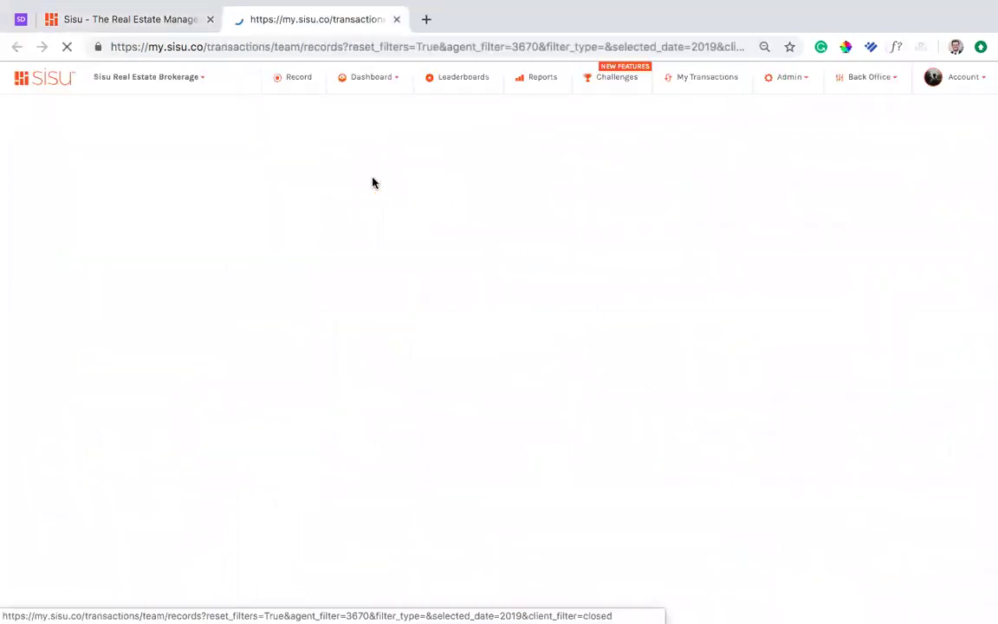
{"action": "scroll", "coordinate": [273, 346], "scroll_direction": "down", "scroll_amount": 2}
{"action": "scroll", "coordinate": [273, 347], "scroll_direction": "up", "scroll_amount": 1}
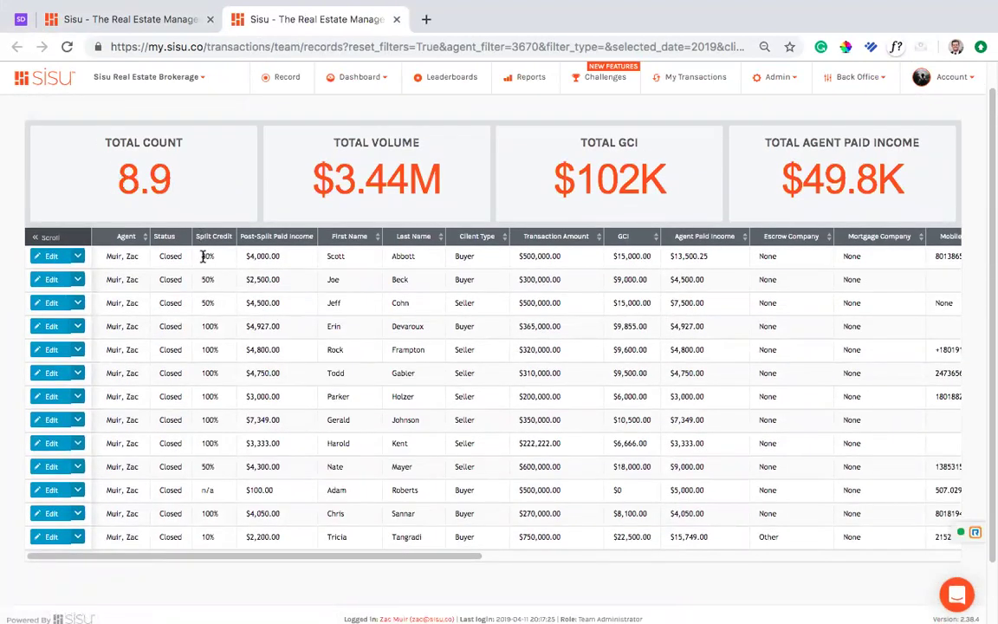
- Check the split credit, post-split paid income and agent paid income of the first closed transaction
{"action": "left_click_drag", "start_coordinate": [203, 255], "coordinate": [216, 261]}
{"action": "left_click", "coordinate": [209, 257]}
{"action": "left_click_drag", "start_coordinate": [246, 257], "coordinate": [279, 258]}
{"action": "left_click", "coordinate": [280, 258]}
{"action": "left_click_drag", "start_coordinate": [671, 257], "coordinate": [712, 260]}
- Open the splits of the first closed transaction in the list
{"action": "left_click", "coordinate": [79, 256]}
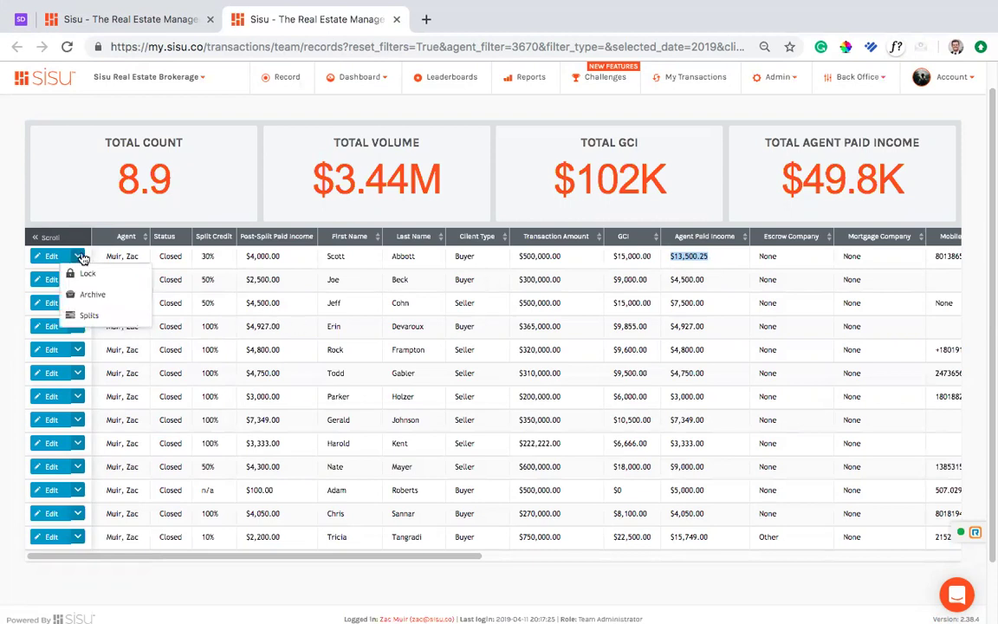
{"action": "left_click", "coordinate": [76, 230]}
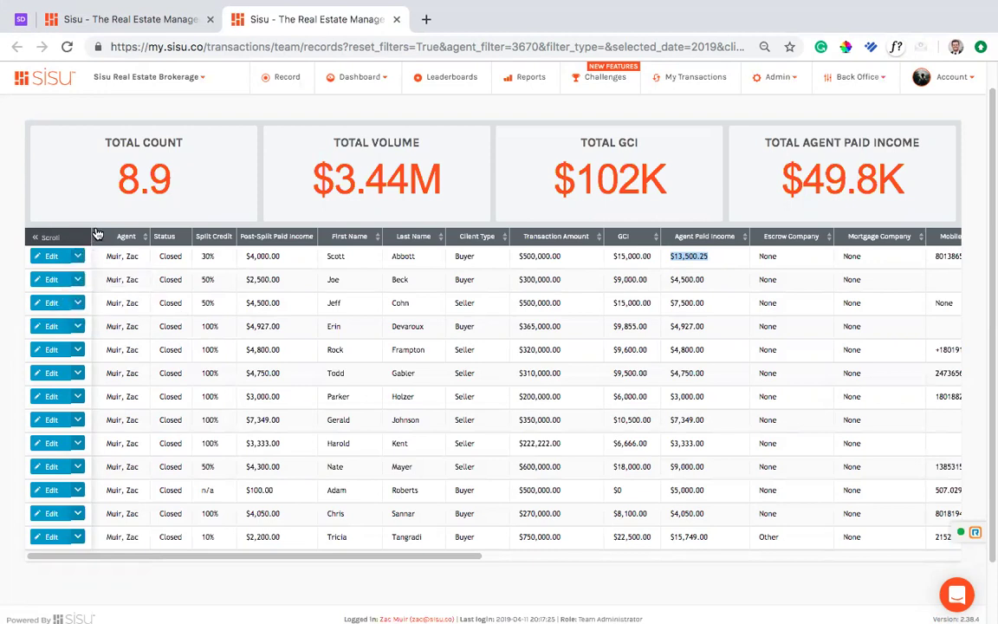
{"action": "left_click", "coordinate": [80, 258]}
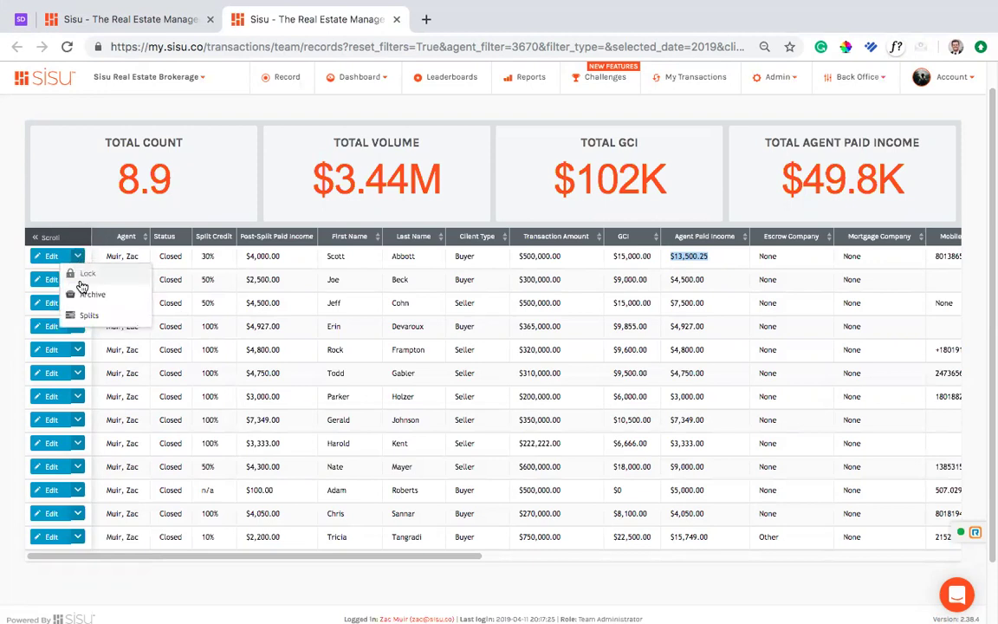
{"action": "left_click", "coordinate": [87, 315]}
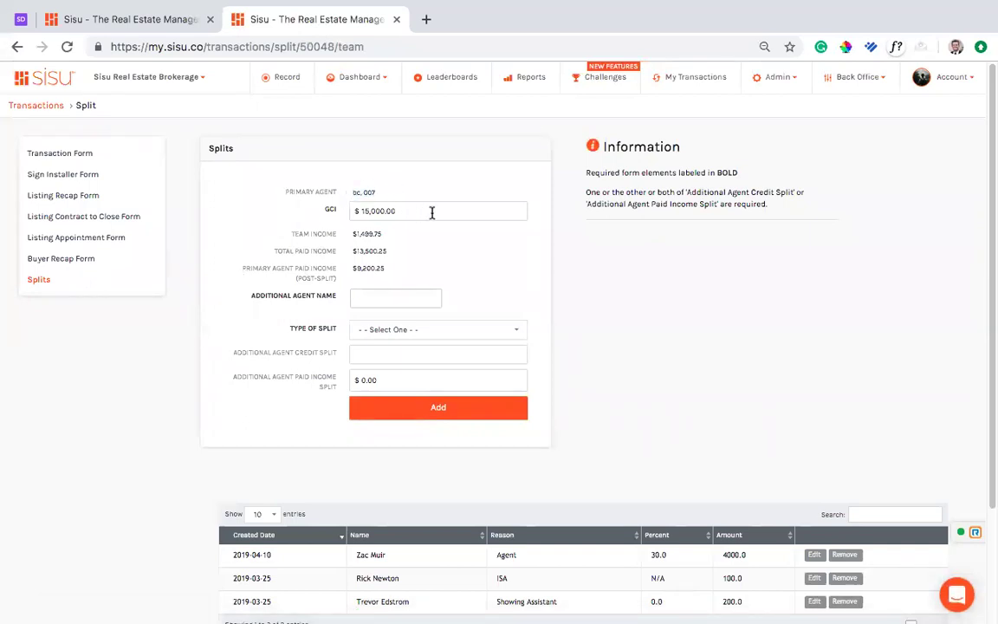
- Examine the GCI, team income and total paid income in the transaction's split form
{"action": "double_click", "coordinate": [400, 213]}
{"action": "left_click", "coordinate": [475, 245]}
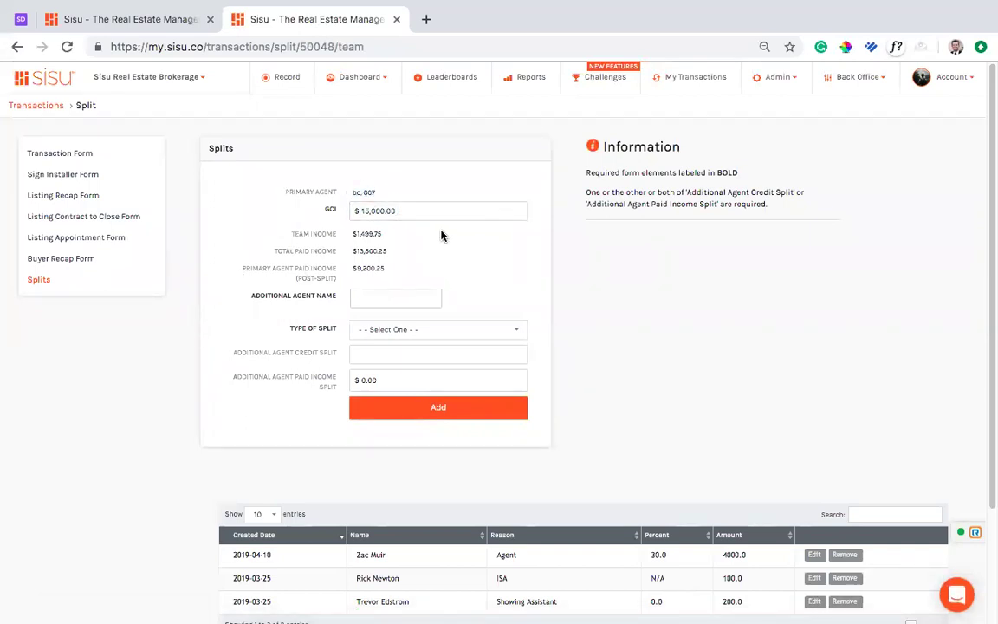
{"action": "triple_click", "coordinate": [388, 242]}
{"action": "left_click", "coordinate": [383, 250]}
{"action": "triple_click", "coordinate": [404, 255]}
{"action": "triple_click", "coordinate": [382, 233]}
{"action": "left_click", "coordinate": [421, 249]}
{"action": "triple_click", "coordinate": [381, 234]}
{"action": "left_click_drag", "start_coordinate": [351, 250], "coordinate": [385, 249]}
{"action": "left_click", "coordinate": [407, 256]}
- Check the primary agent and that agent's post-split paid income in the split form
{"action": "scroll", "coordinate": [397, 257], "scroll_direction": "down", "scroll_amount": 1}
{"action": "left_click_drag", "start_coordinate": [392, 257], "coordinate": [351, 252]}
{"action": "left_click", "coordinate": [387, 230]}
{"action": "left_click_drag", "start_coordinate": [381, 176], "coordinate": [279, 173]}
{"action": "left_click", "coordinate": [419, 177]}
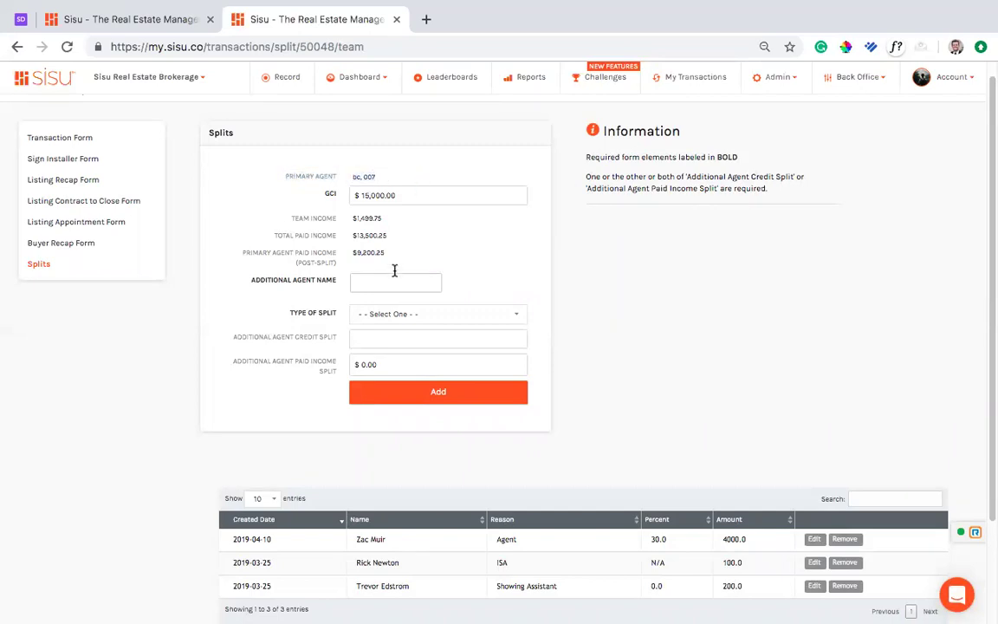
{"action": "left_click_drag", "start_coordinate": [389, 254], "coordinate": [348, 254]}
{"action": "left_click", "coordinate": [384, 250]}
- Review the reason, percent and amount of the existing Agent split in the splits table
{"action": "scroll", "coordinate": [441, 250], "scroll_direction": "down", "scroll_amount": 3}
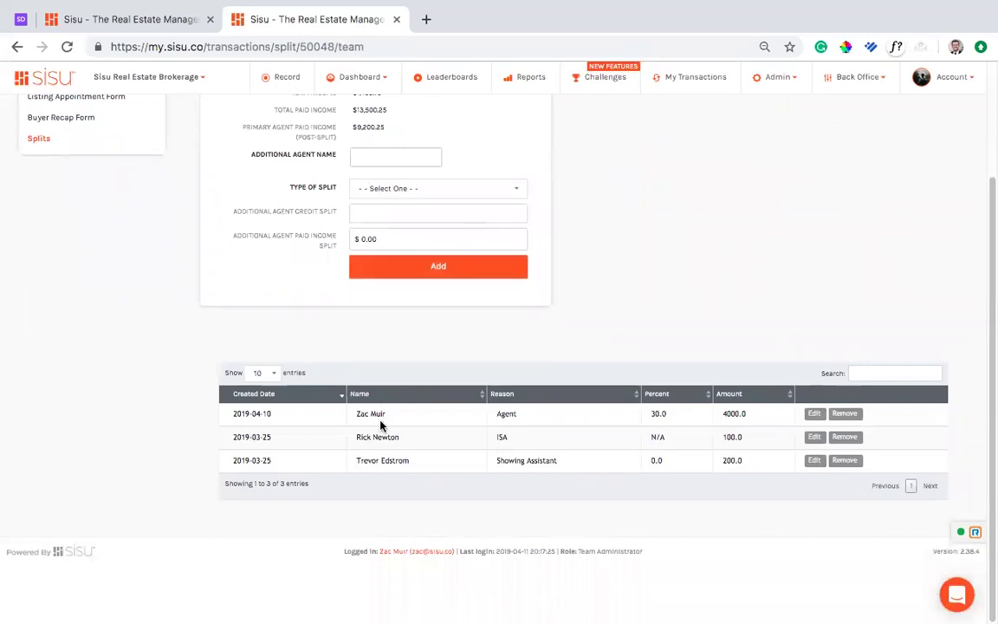
{"action": "left_click_drag", "start_coordinate": [495, 414], "coordinate": [524, 418]}
{"action": "left_click_drag", "start_coordinate": [651, 415], "coordinate": [670, 419]}
{"action": "left_click_drag", "start_coordinate": [722, 413], "coordinate": [740, 414]}
{"action": "left_click", "coordinate": [754, 417]}
- Review the recipient, reason, percent and amount of the existing ISA split
{"action": "left_click_drag", "start_coordinate": [359, 437], "coordinate": [407, 443]}
{"action": "left_click", "coordinate": [412, 443]}
{"action": "left_click_drag", "start_coordinate": [499, 438], "coordinate": [521, 440]}
{"action": "left_click", "coordinate": [521, 440]}
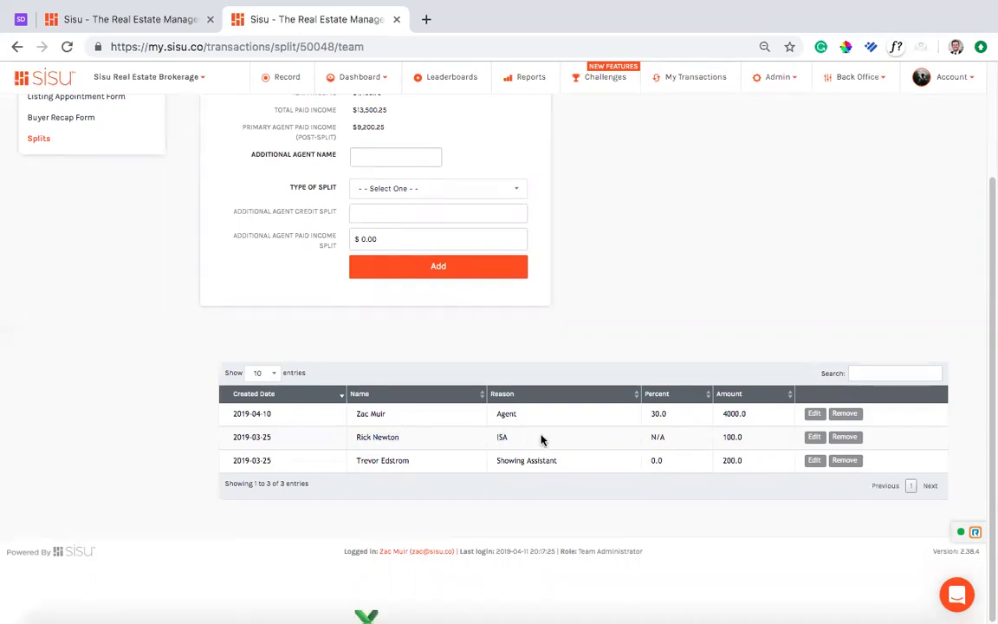
{"action": "left_click", "coordinate": [664, 439]}
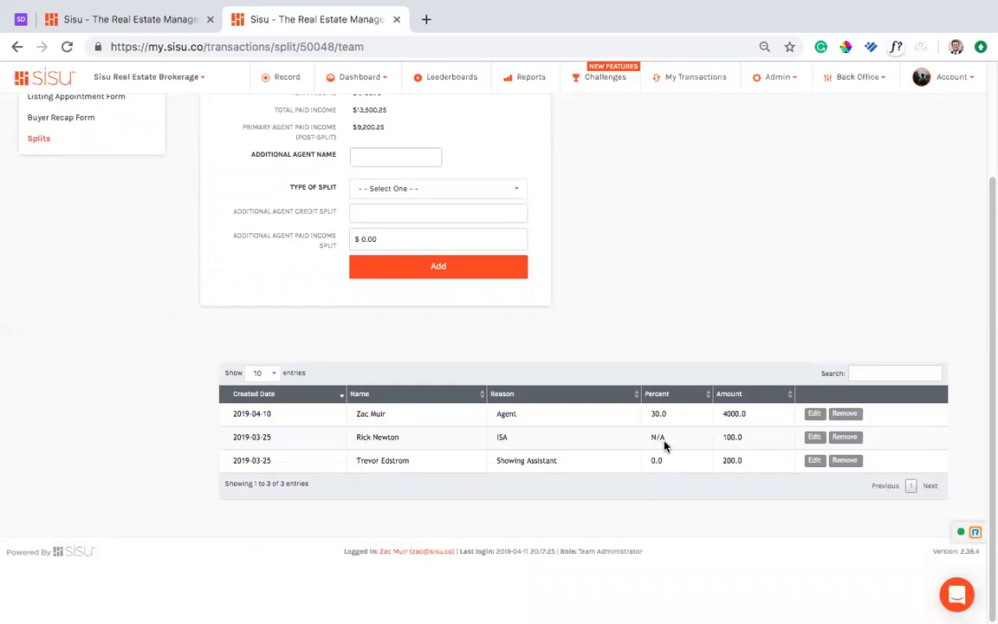
{"action": "double_click", "coordinate": [664, 438]}
{"action": "left_click", "coordinate": [696, 443]}
{"action": "double_click", "coordinate": [726, 438]}
- Review the recipient, reason and amount of the existing Showing Assistant split
{"action": "triple_click", "coordinate": [403, 461]}
{"action": "left_click_drag", "start_coordinate": [499, 461], "coordinate": [571, 463]}
{"action": "left_click", "coordinate": [574, 464]}
{"action": "left_click_drag", "start_coordinate": [724, 460], "coordinate": [751, 461]}
{"action": "left_click", "coordinate": [755, 460]}
{"action": "scroll", "coordinate": [573, 421], "scroll_direction": "up", "scroll_amount": 3}
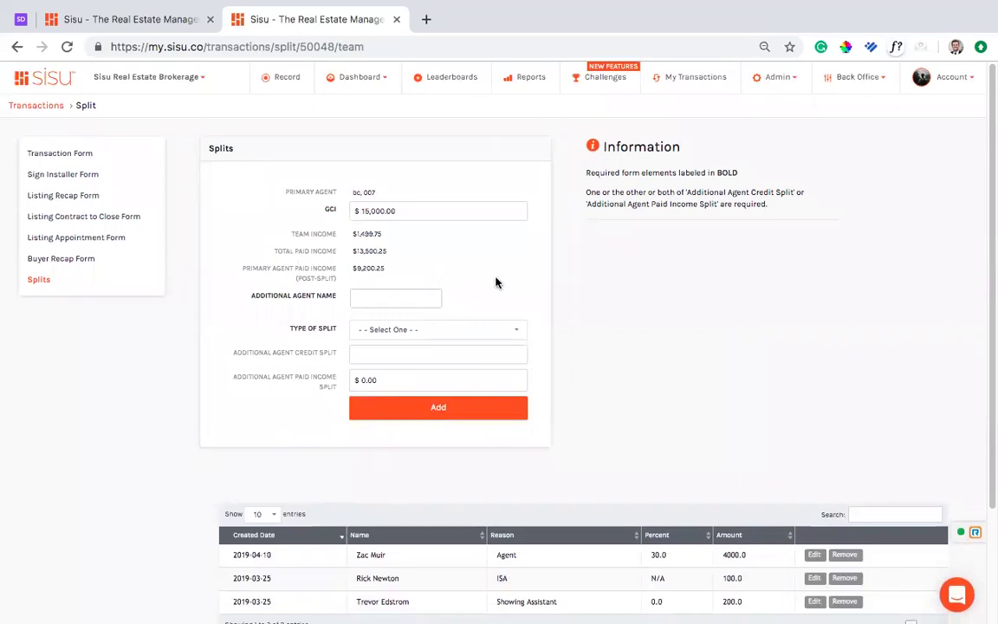
- Enter the additional agent's name in the split form and set the type of split to Agent
{"action": "left_click", "coordinate": [368, 297]}
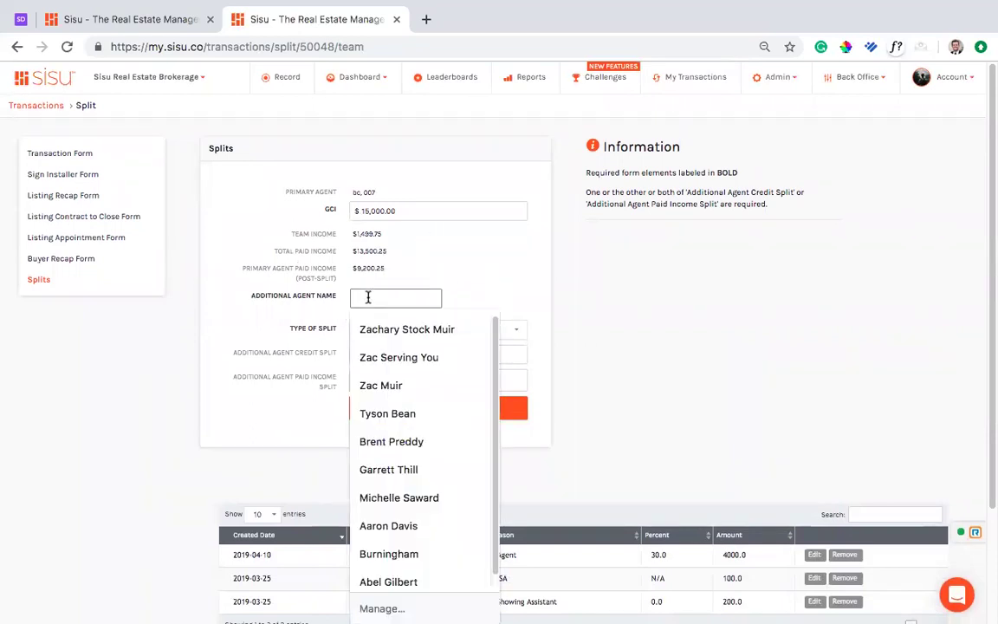
{"action": "type", "text": "Frank"}
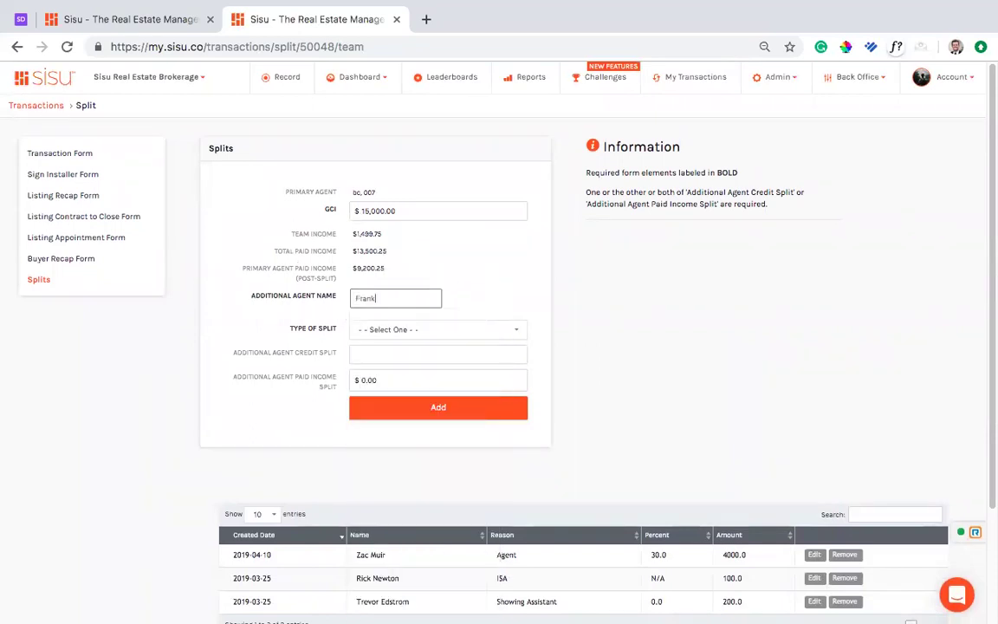
{"action": "left_click", "coordinate": [384, 326]}
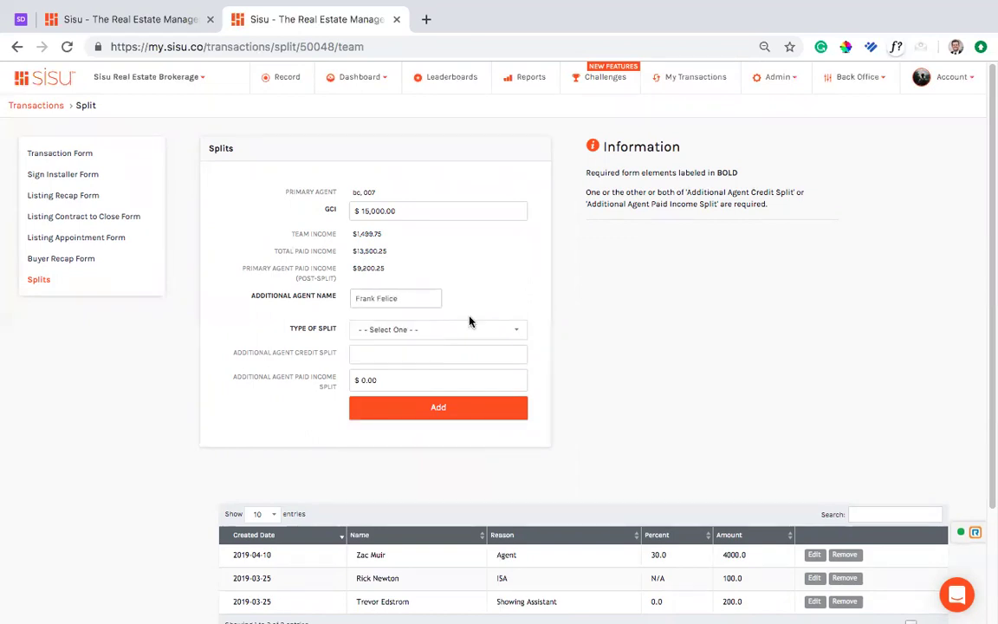
{"action": "left_click", "coordinate": [510, 332]}
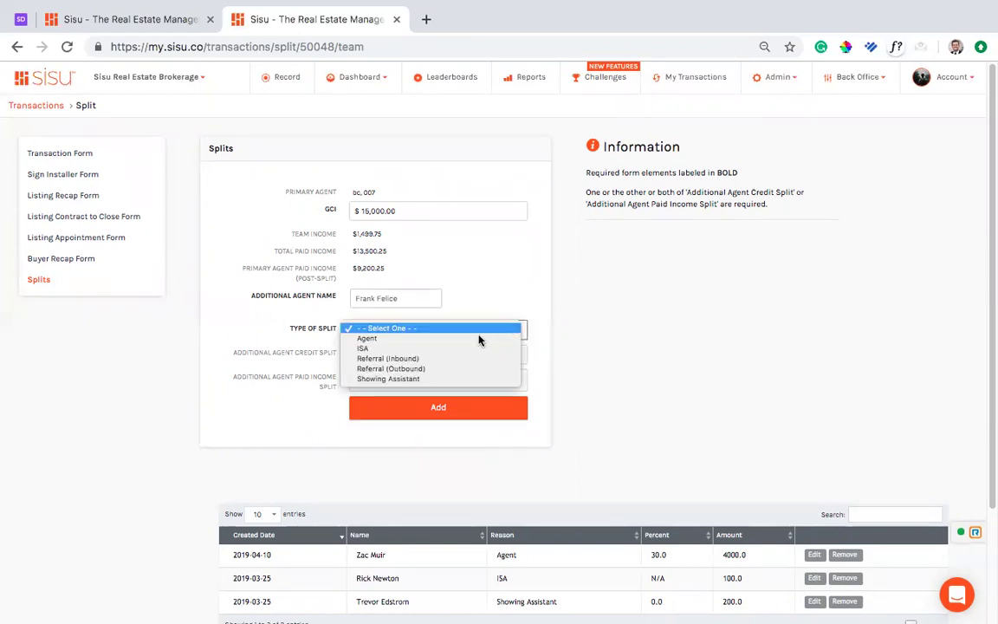
{"action": "left_click", "coordinate": [412, 338]}
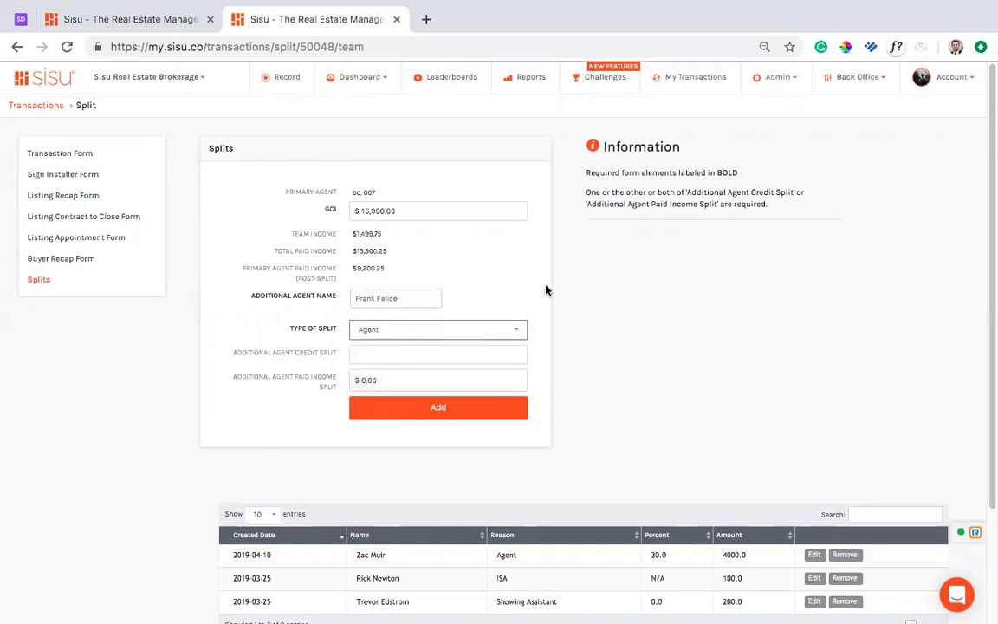
- Set the additional agent credit split to 20% and the additional agent paid income split to $2,000
{"action": "scroll", "coordinate": [512, 273], "scroll_direction": "down", "scroll_amount": 1}
{"action": "left_click", "coordinate": [372, 324]}
{"action": "type", "text": "20"}
{"action": "left_click", "coordinate": [441, 351]}
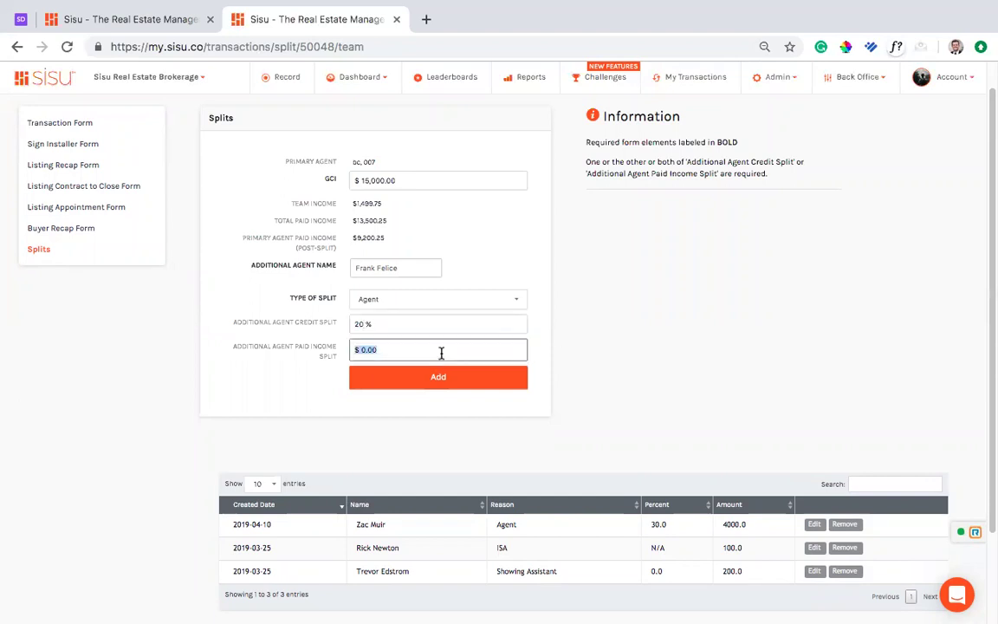
{"action": "type", "text": "2000"}
{"action": "left_click", "coordinate": [587, 338]}
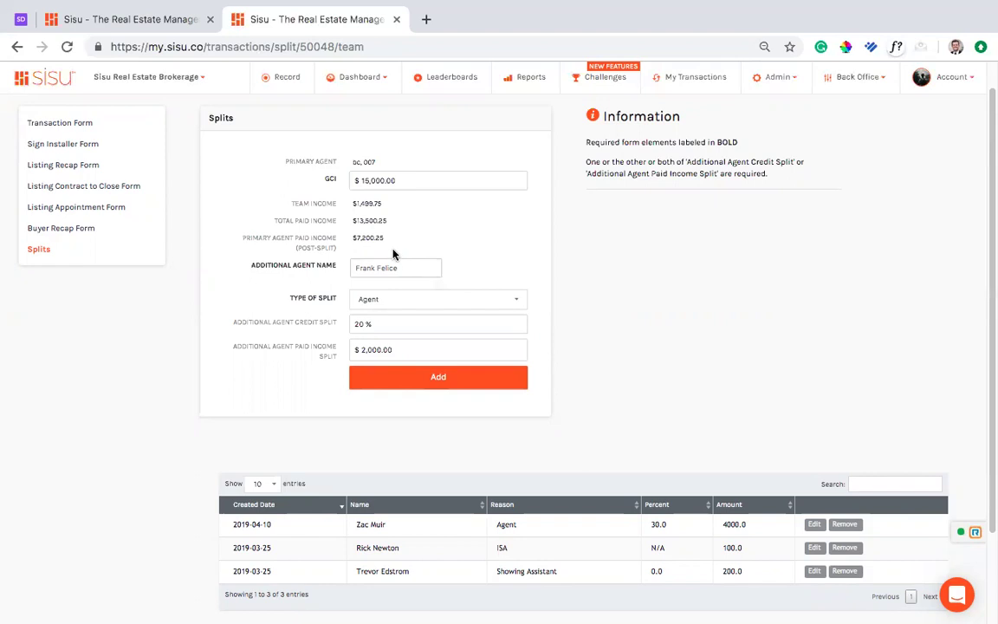
- Clear the additional agent paid income split and check its effect on the primary agent's post-split paid income
{"action": "left_click_drag", "start_coordinate": [399, 224], "coordinate": [350, 200]}
{"action": "left_click", "coordinate": [351, 203]}
{"action": "left_click", "coordinate": [408, 347]}
{"action": "key", "text": "BackSpace"}
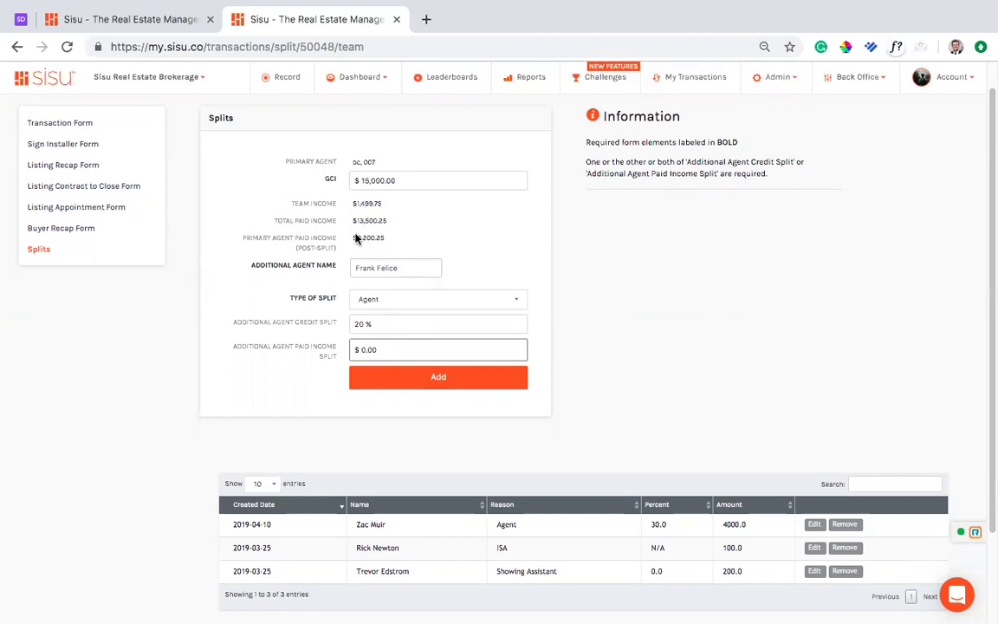
{"action": "left_click_drag", "start_coordinate": [390, 236], "coordinate": [352, 236]}
- Enter $2,000 again as the additional agent paid income split and review the income figures and existing splits
{"action": "left_click", "coordinate": [383, 350]}
{"action": "type", "text": "2000.00"}
{"action": "mouse_move", "coordinate": [385, 237]}
{"action": "left_mouse_down"}
{"action": "mouse_move", "coordinate": [363, 240]}
{"action": "mouse_move", "coordinate": [368, 203]}
{"action": "mouse_move", "coordinate": [392, 241]}
{"action": "left_mouse_up"}
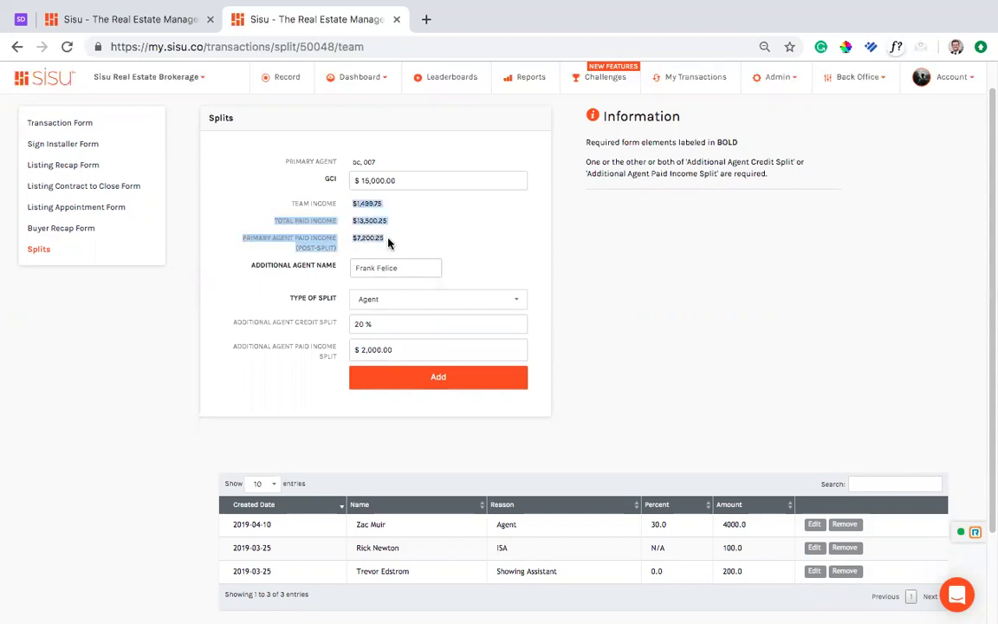
{"action": "left_click", "coordinate": [388, 243]}
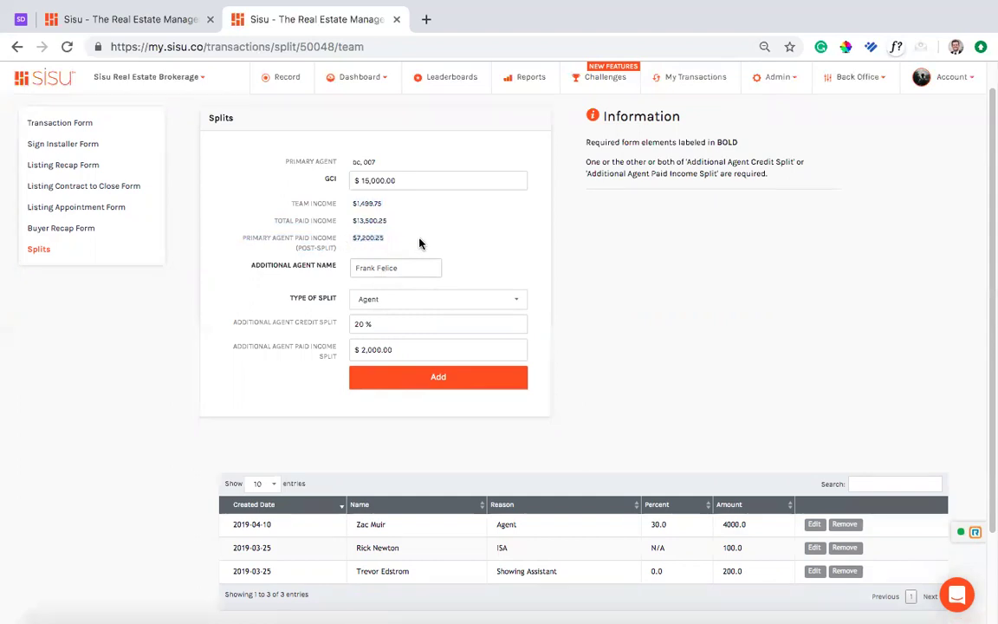
{"action": "left_click_drag", "start_coordinate": [383, 204], "coordinate": [344, 222]}
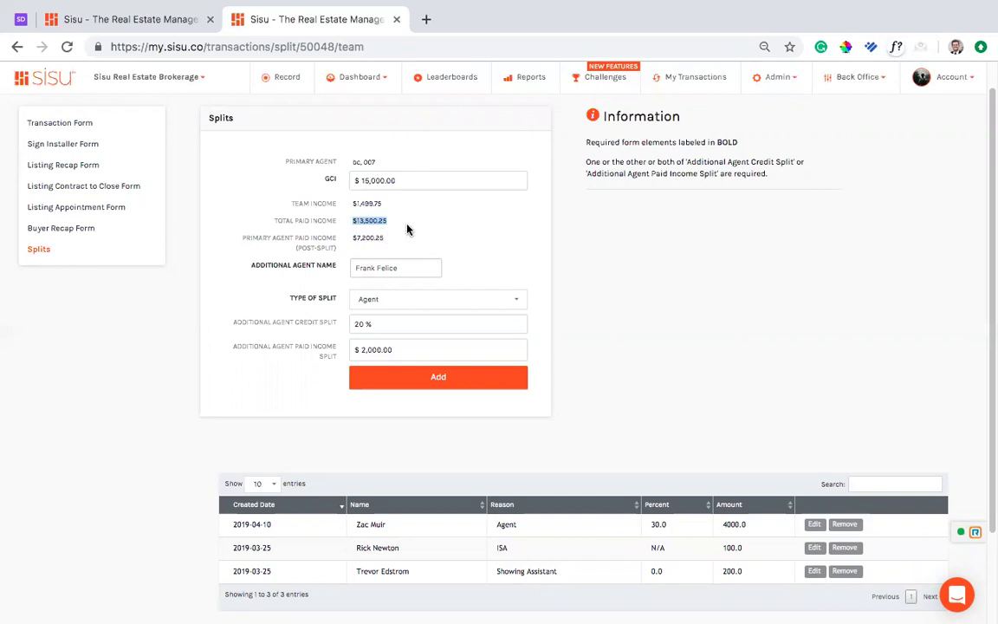
{"action": "left_click", "coordinate": [500, 236]}
{"action": "scroll", "coordinate": [501, 239], "scroll_direction": "down", "scroll_amount": 2}
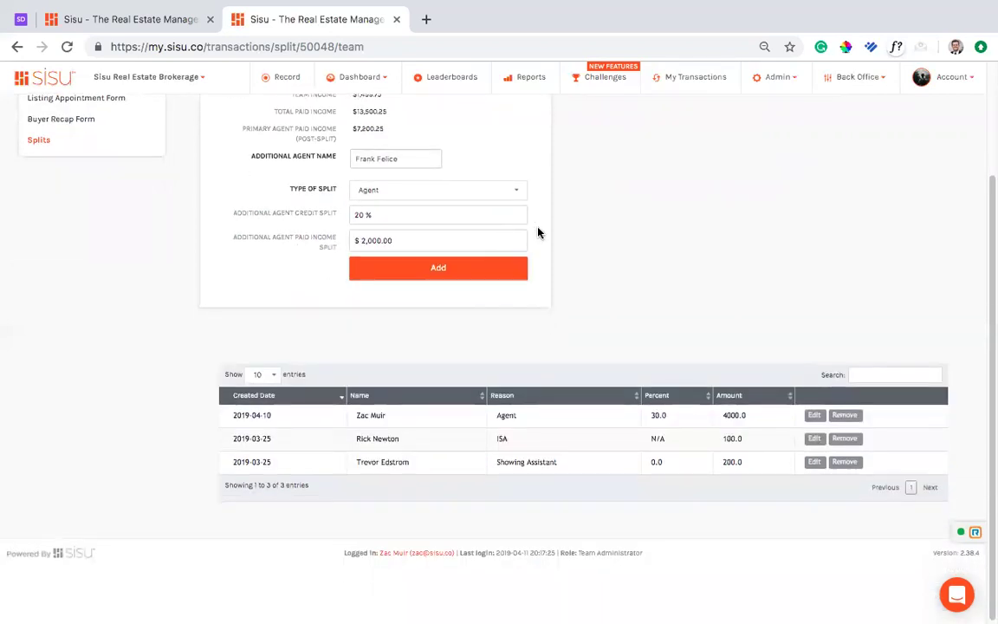
{"action": "scroll", "coordinate": [537, 233], "scroll_direction": "up", "scroll_amount": 3}
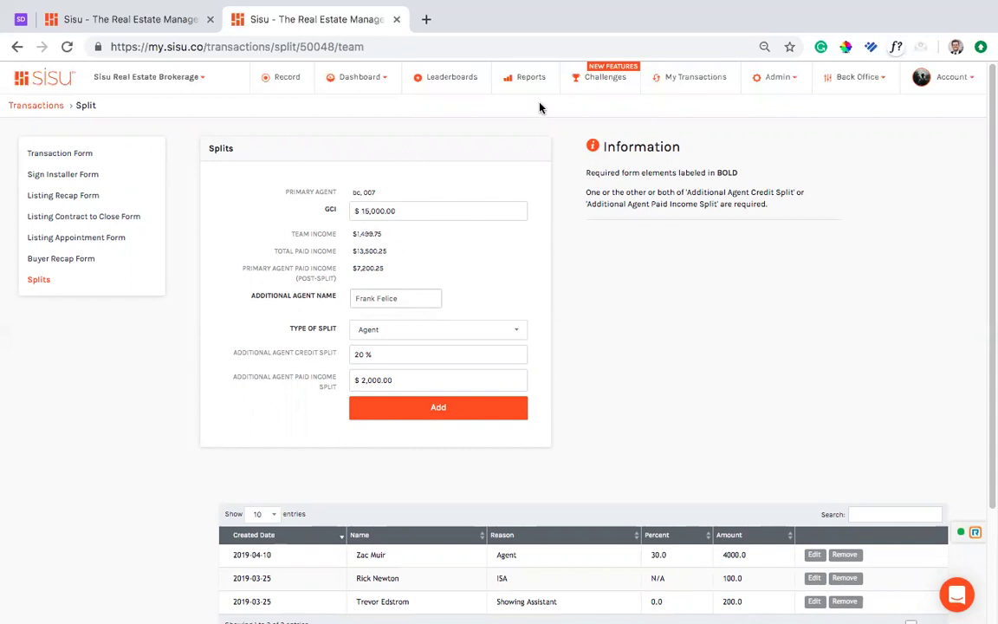
- Open the Team Income report and examine its total GCI, total agent income and total team income
{"action": "left_click", "coordinate": [532, 78]}
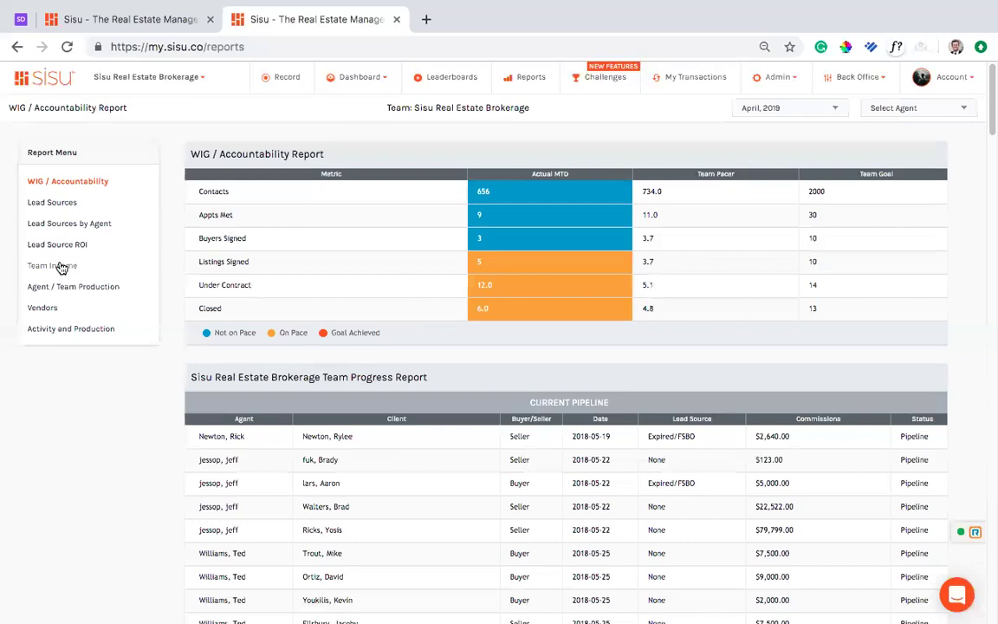
{"action": "left_click", "coordinate": [59, 265]}
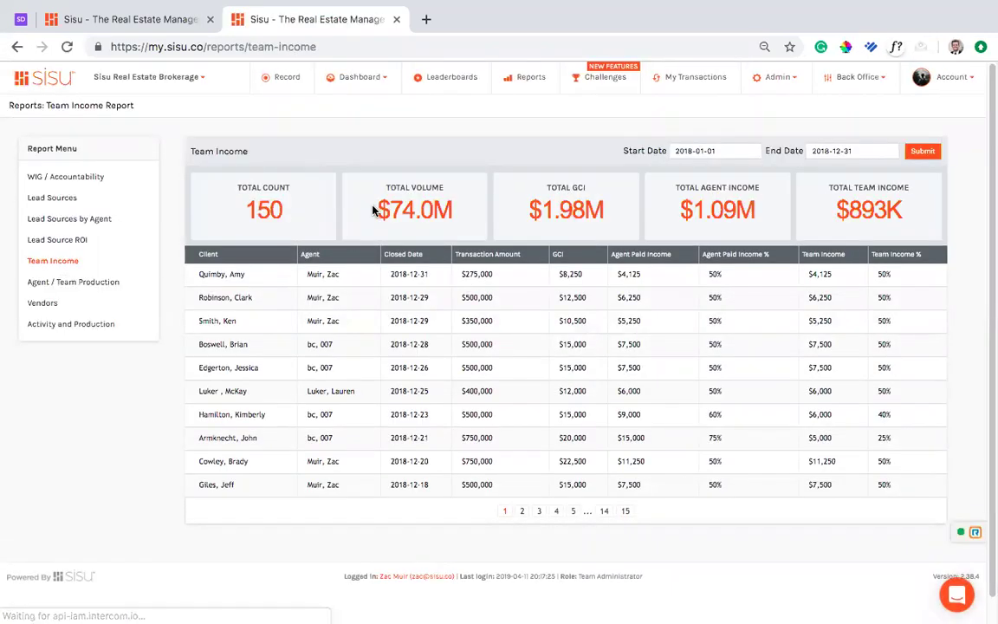
{"action": "left_click_drag", "start_coordinate": [682, 216], "coordinate": [916, 216]}
{"action": "left_click", "coordinate": [805, 204]}
{"action": "left_click_drag", "start_coordinate": [475, 209], "coordinate": [752, 215]}
{"action": "left_click", "coordinate": [684, 210]}
{"action": "left_click", "coordinate": [773, 214]}
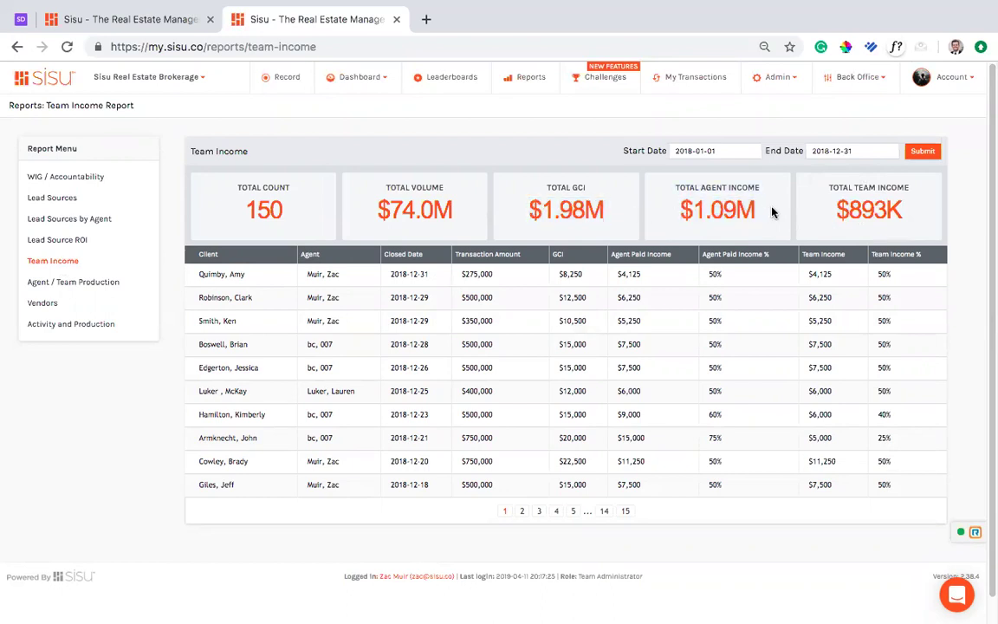
{"action": "left_click_drag", "start_coordinate": [828, 214], "coordinate": [913, 216]}
{"action": "left_click", "coordinate": [882, 227]}
- Open the Lead Source ROI report, plus the admin Lead Sources page in a separate browser tab
{"action": "left_click", "coordinate": [78, 247]}
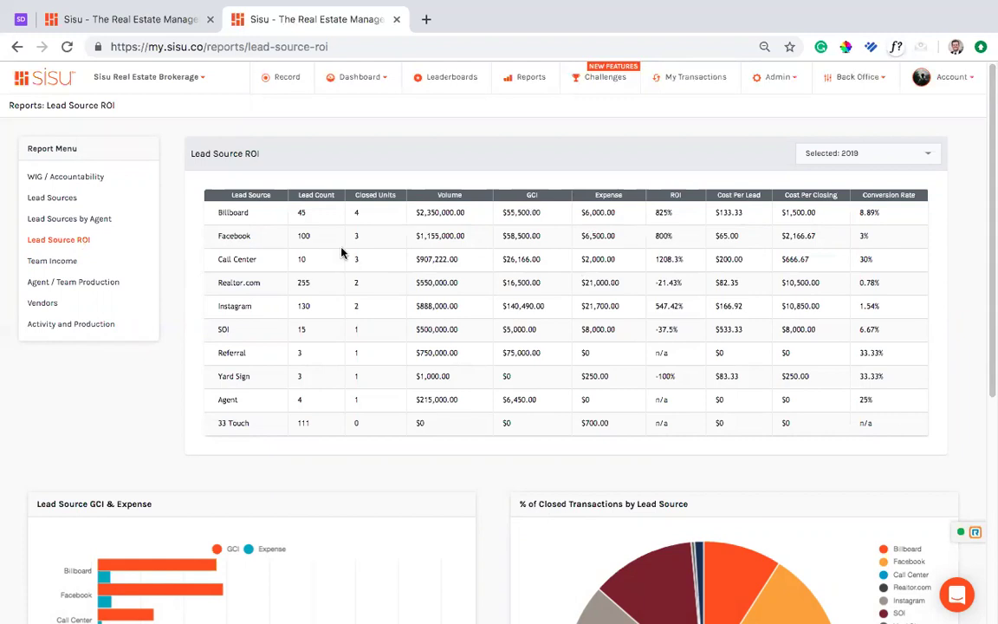
{"action": "left_click", "coordinate": [775, 77]}
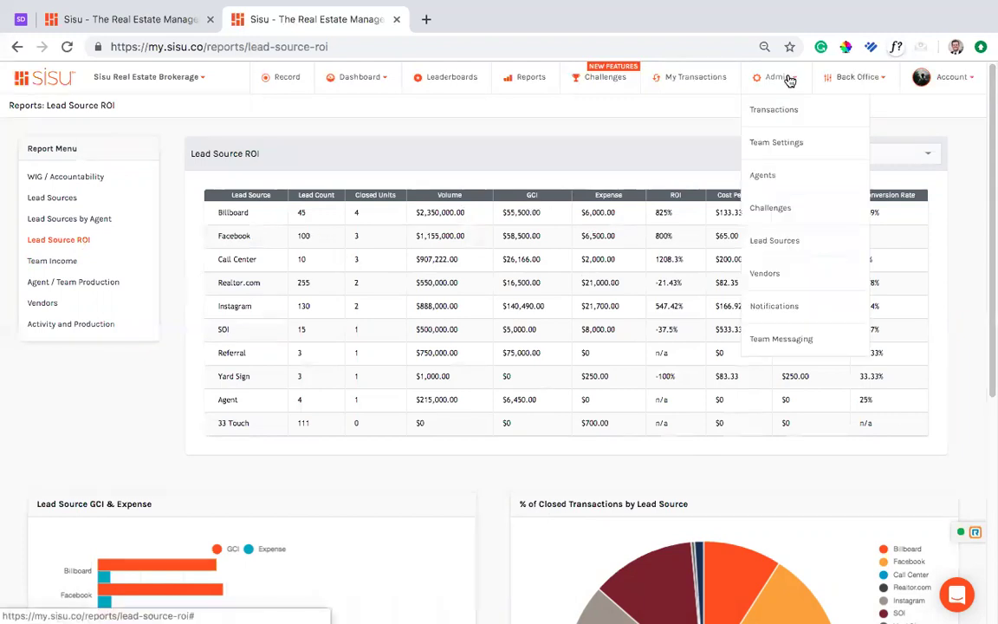
{"action": "middle_click", "coordinate": [775, 241]}
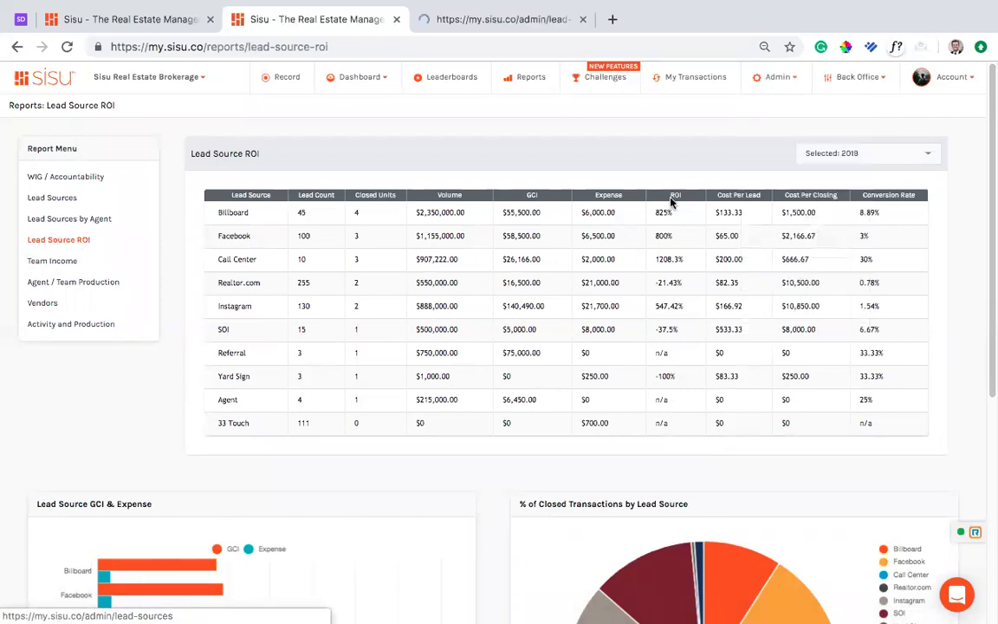
{"action": "left_click", "coordinate": [475, 20]}
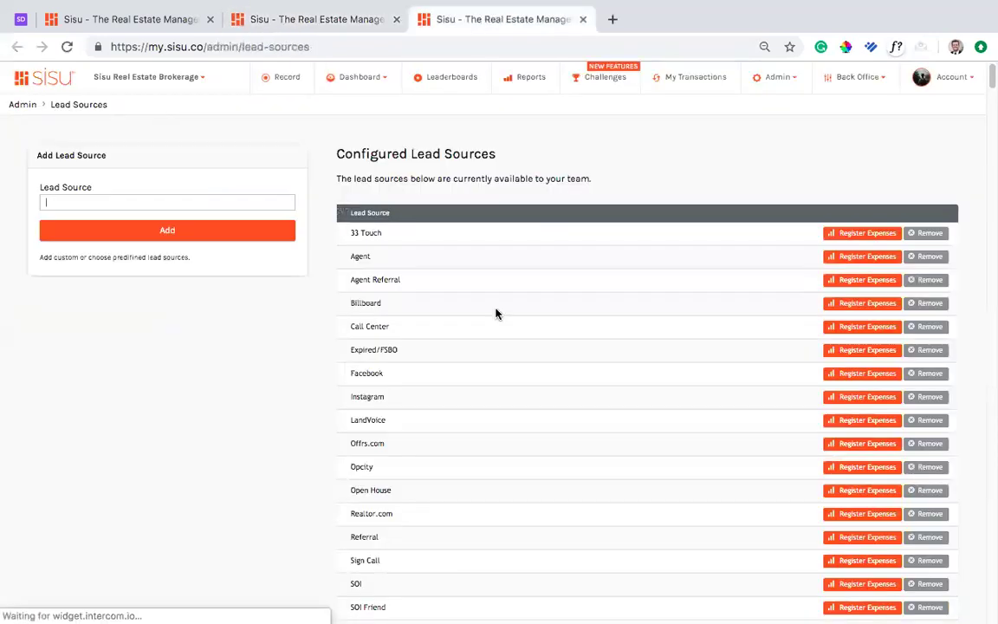
- Open the expense registration page for the Facebook lead source from the configured lead sources
{"action": "scroll", "coordinate": [496, 313], "scroll_direction": "up", "scroll_amount": 1}
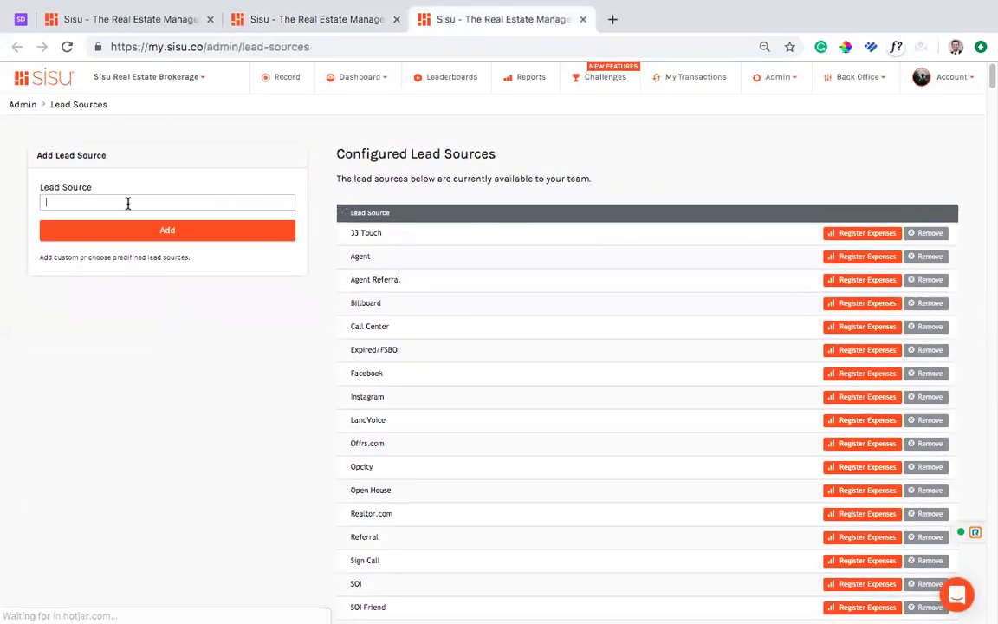
{"action": "scroll", "coordinate": [604, 338], "scroll_direction": "down", "scroll_amount": 2}
{"action": "scroll", "coordinate": [606, 336], "scroll_direction": "up", "scroll_amount": 1}
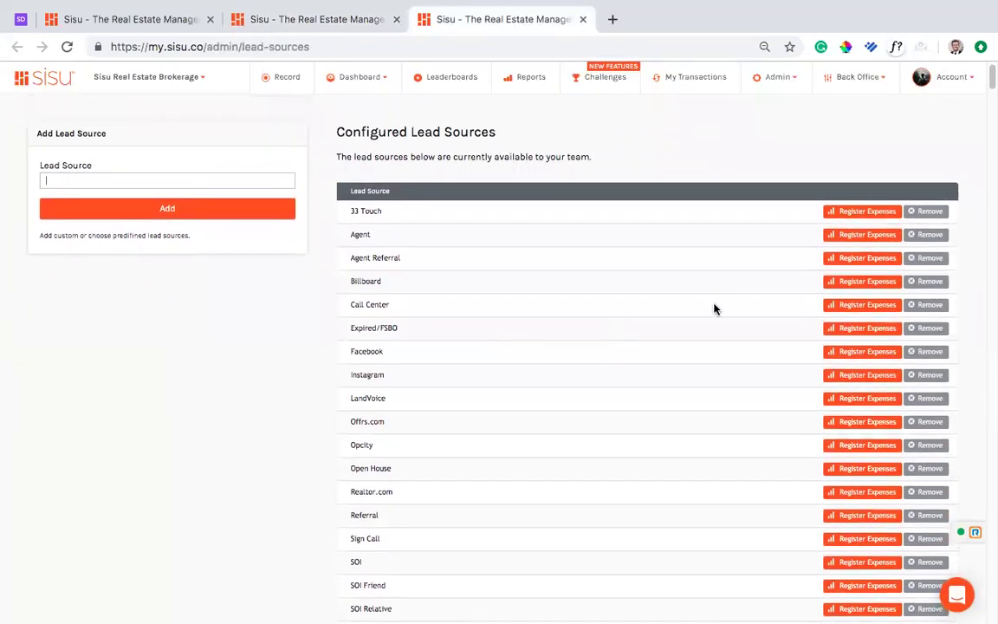
{"action": "scroll", "coordinate": [753, 371], "scroll_direction": "down", "scroll_amount": 1}
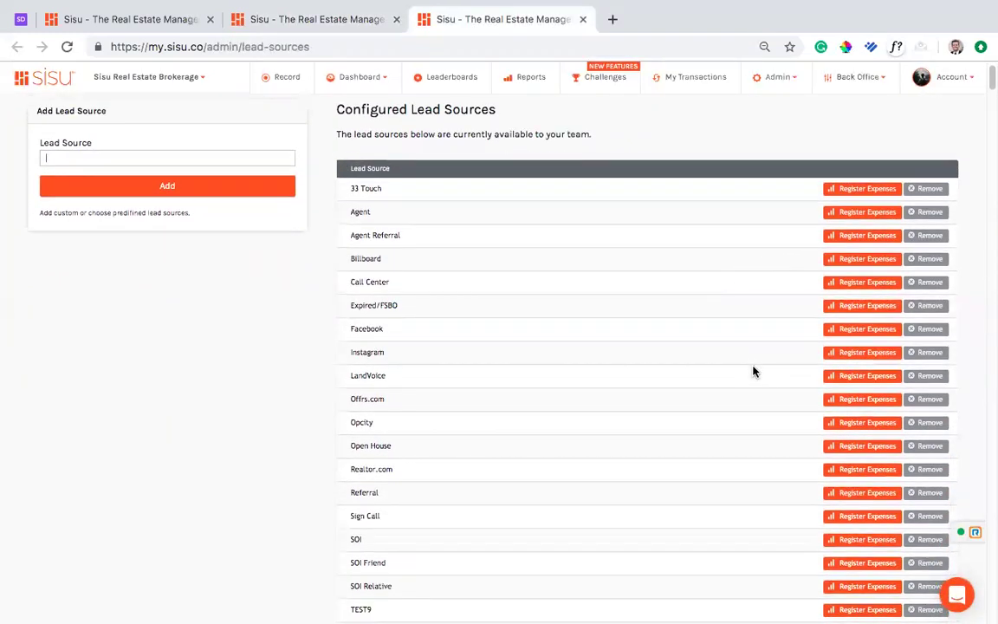
{"action": "left_click", "coordinate": [856, 333]}
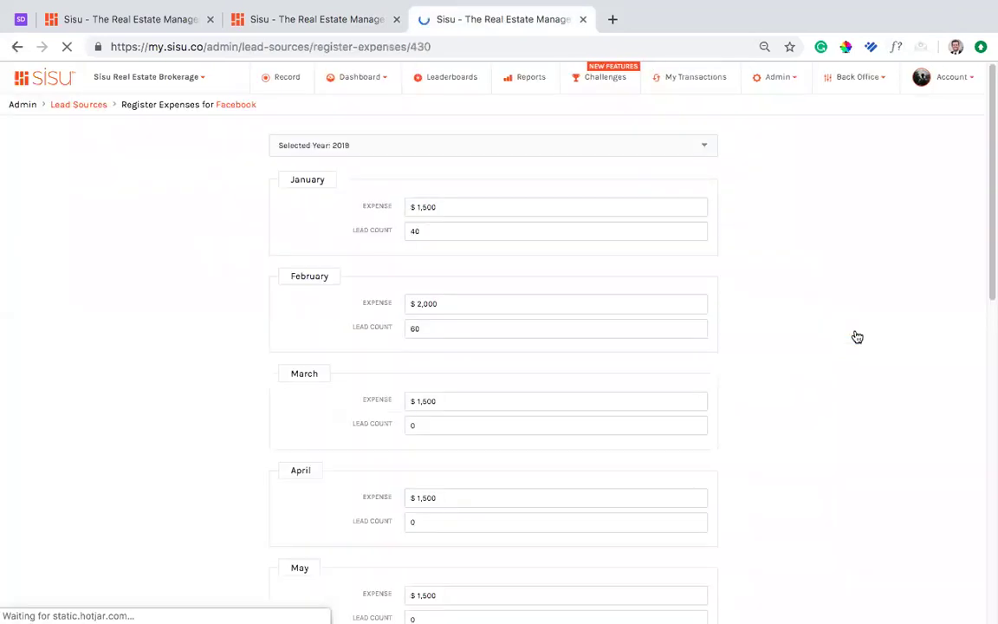
- Review Facebook's monthly expense and lead count fields for 2019
{"action": "left_click", "coordinate": [444, 210]}
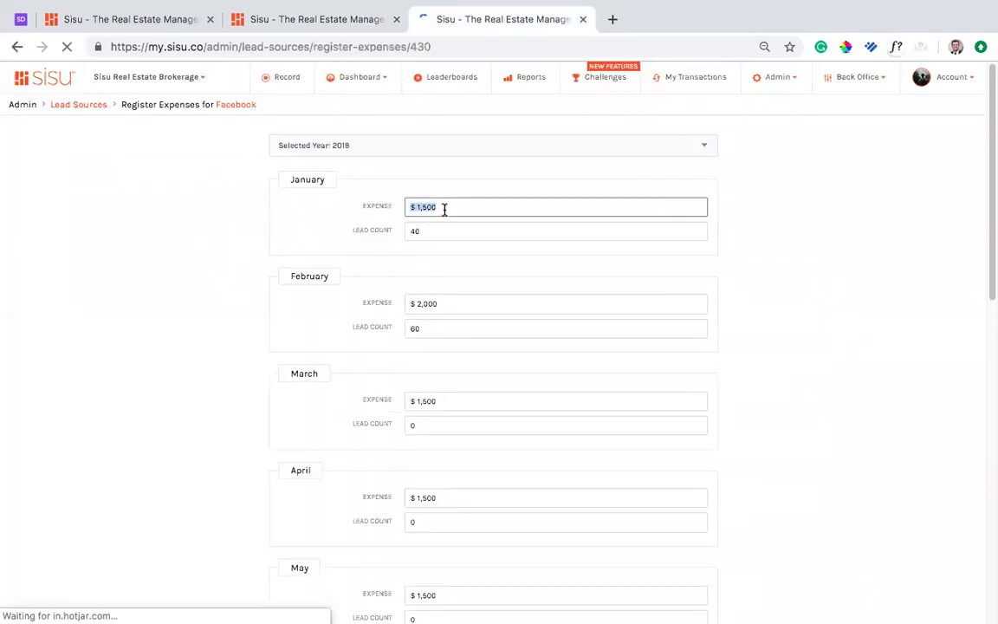
{"action": "left_click", "coordinate": [553, 229]}
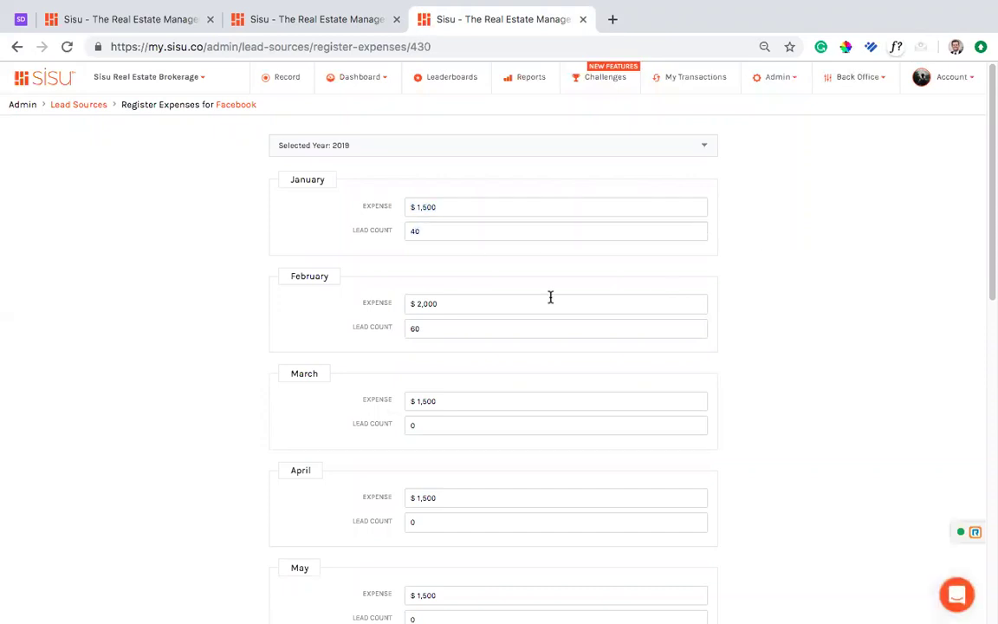
{"action": "scroll", "coordinate": [529, 303], "scroll_direction": "down", "scroll_amount": 3}
{"action": "scroll", "coordinate": [515, 310], "scroll_direction": "down", "scroll_amount": 5}
{"action": "scroll", "coordinate": [515, 309], "scroll_direction": "up", "scroll_amount": 7}
- Return to the Lead Source ROI report and examine Facebook's ROI, cost per lead, cost per closing and conversion rate
{"action": "left_click", "coordinate": [329, 24]}
{"action": "left_click", "coordinate": [453, 22]}
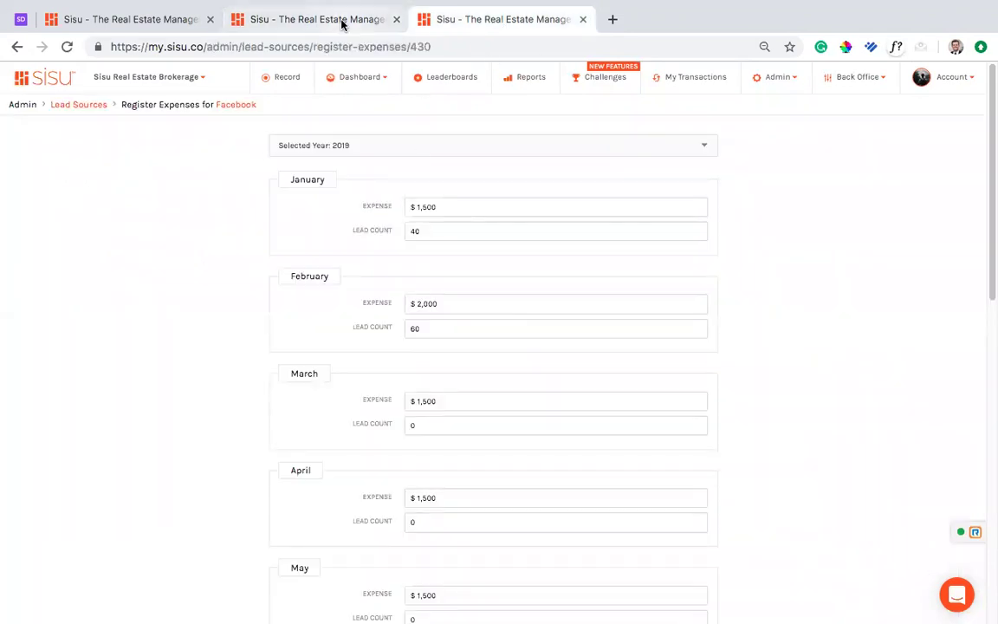
{"action": "left_click", "coordinate": [372, 19]}
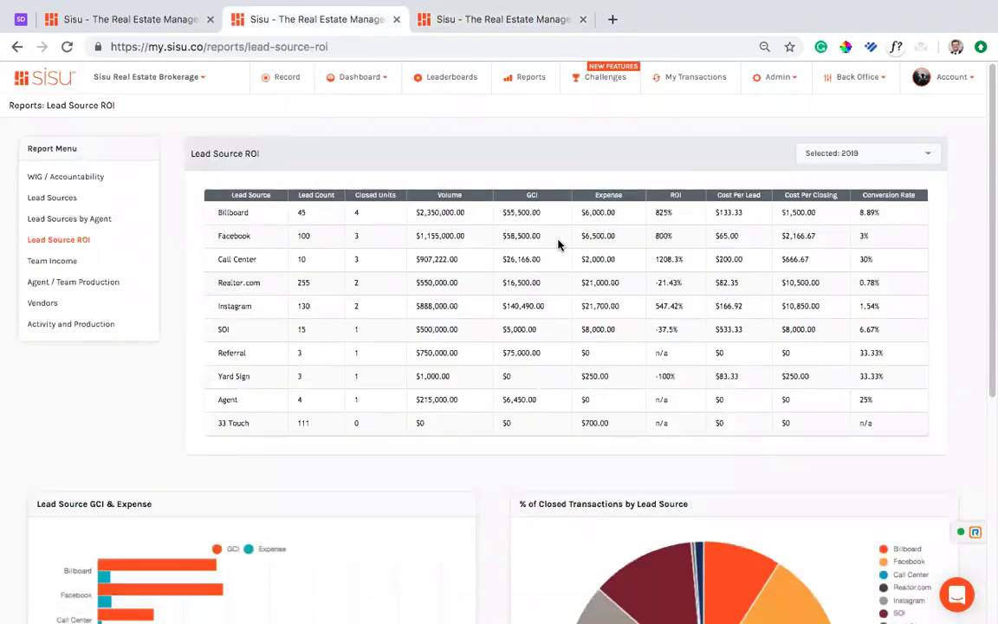
{"action": "left_click_drag", "start_coordinate": [656, 235], "coordinate": [824, 240]}
{"action": "left_click", "coordinate": [773, 244]}
{"action": "left_click", "coordinate": [846, 240]}
- Examine the Lead Source GCI & Expense chart, including the Billboard and Instagram bars, and the closed transactions pie chart
{"action": "scroll", "coordinate": [598, 267], "scroll_direction": "down", "scroll_amount": 6}
{"action": "scroll", "coordinate": [486, 312], "scroll_direction": "up", "scroll_amount": 2}
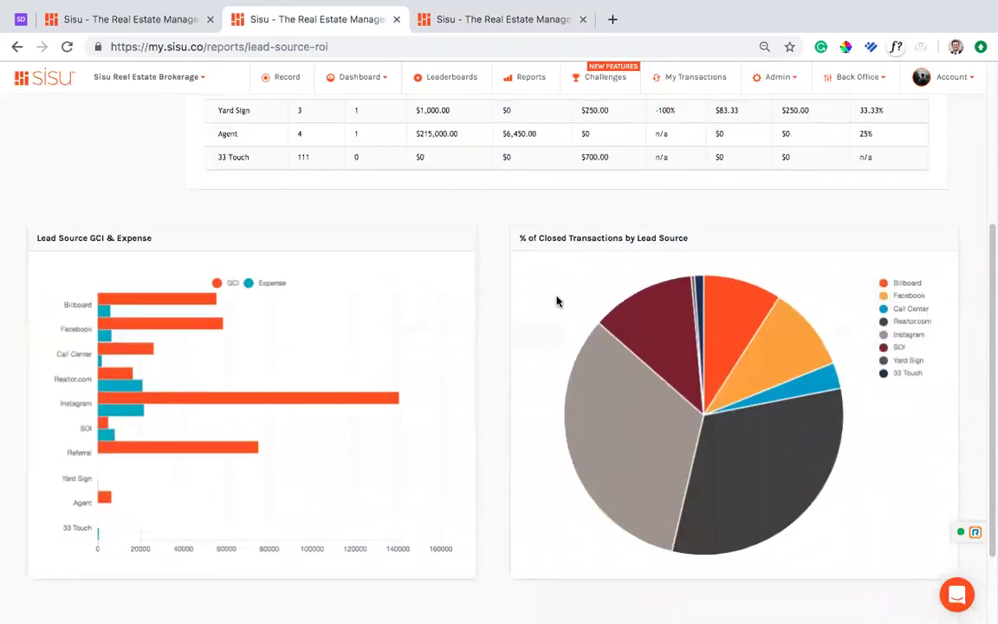
{"action": "scroll", "coordinate": [557, 301], "scroll_direction": "down", "scroll_amount": 1}
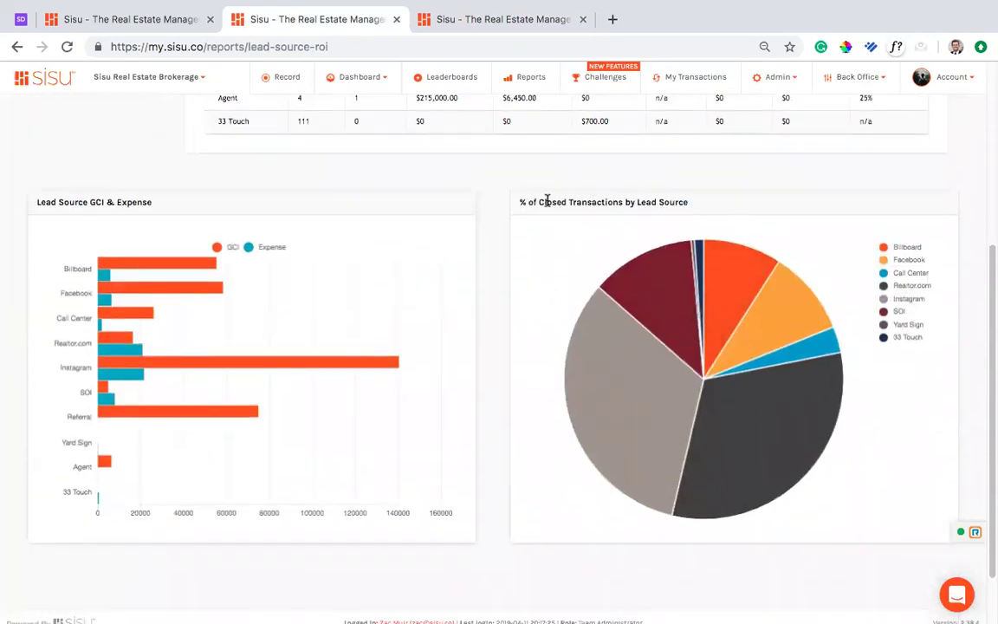
{"action": "mouse_move", "coordinate": [657, 329]}
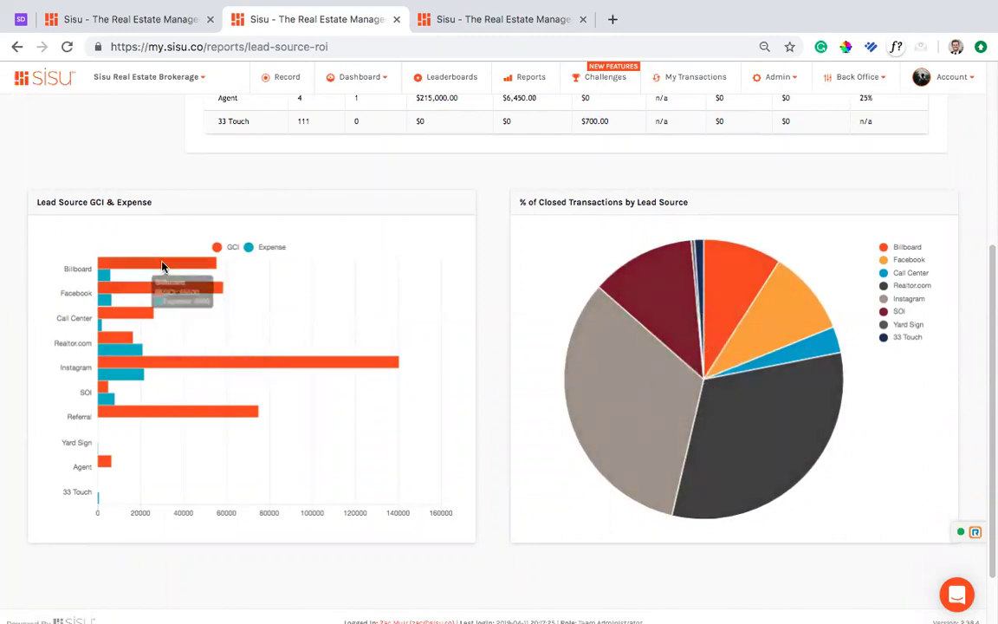
{"action": "mouse_move", "coordinate": [156, 368]}
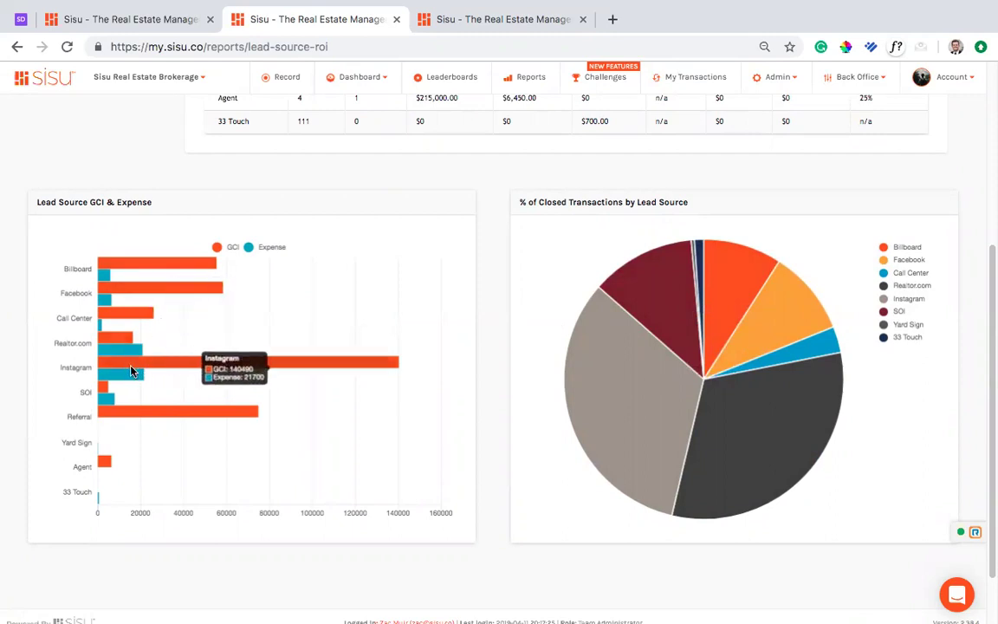
{"action": "mouse_move", "coordinate": [122, 356]}
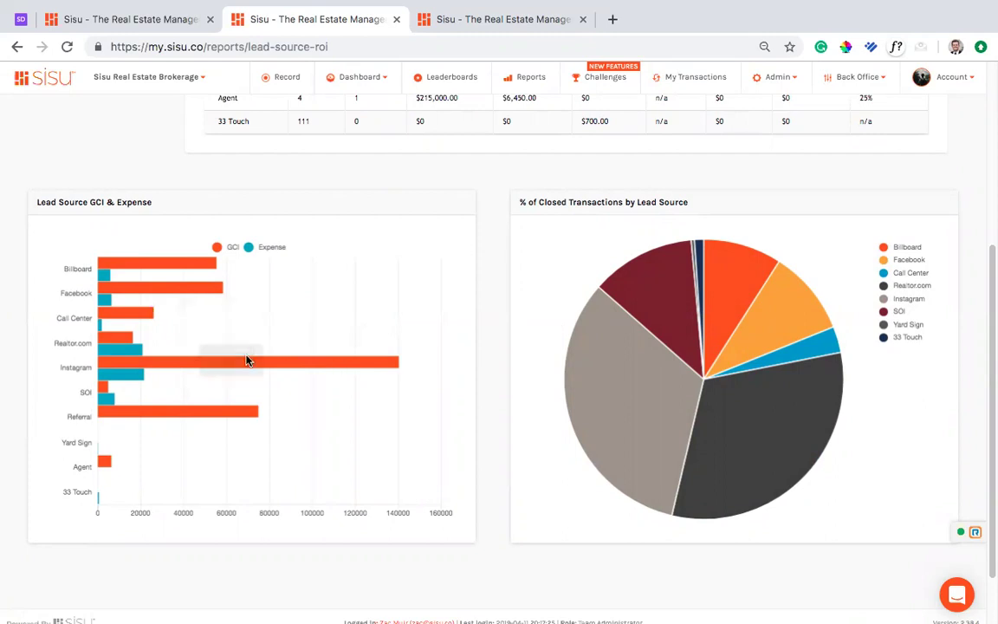
{"action": "scroll", "coordinate": [487, 277], "scroll_direction": "up", "scroll_amount": 1}
{"action": "scroll", "coordinate": [487, 288], "scroll_direction": "up", "scroll_amount": 3}
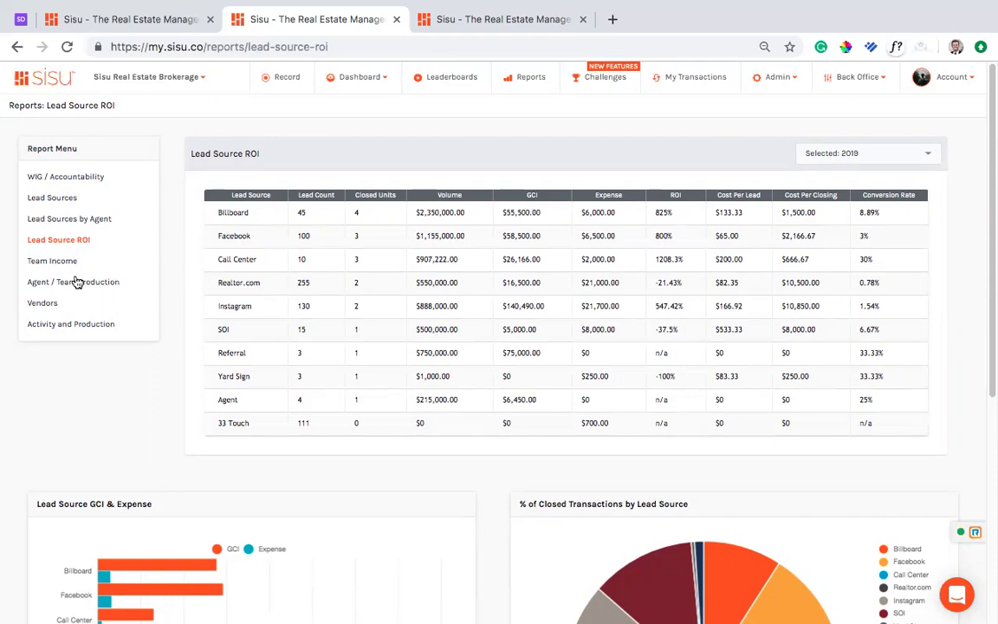
- Open the Vendors report and review the vendor types it can be filtered by
{"action": "left_click", "coordinate": [48, 305]}
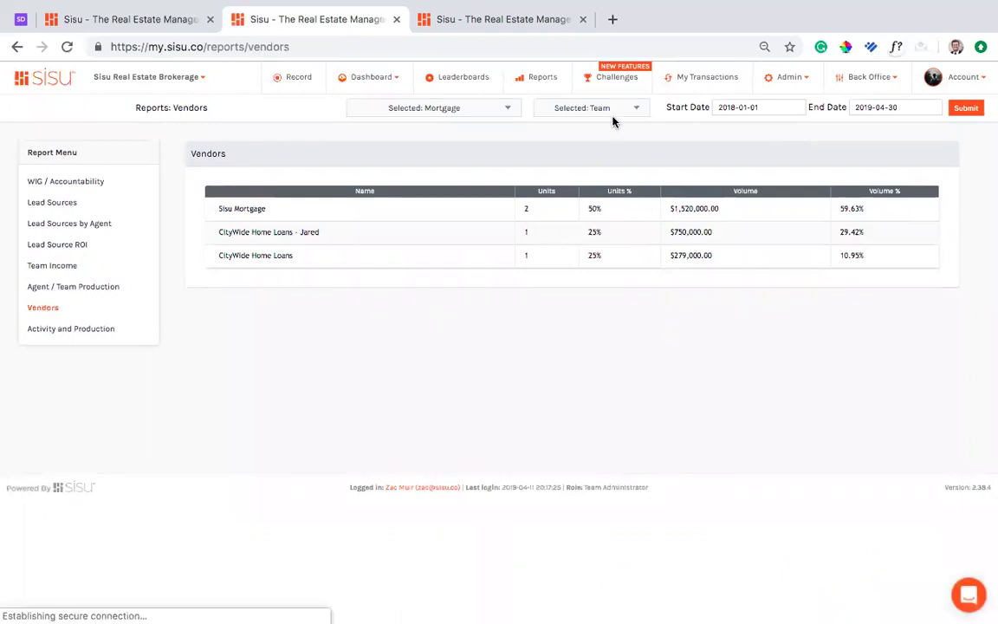
{"action": "left_click", "coordinate": [508, 108]}
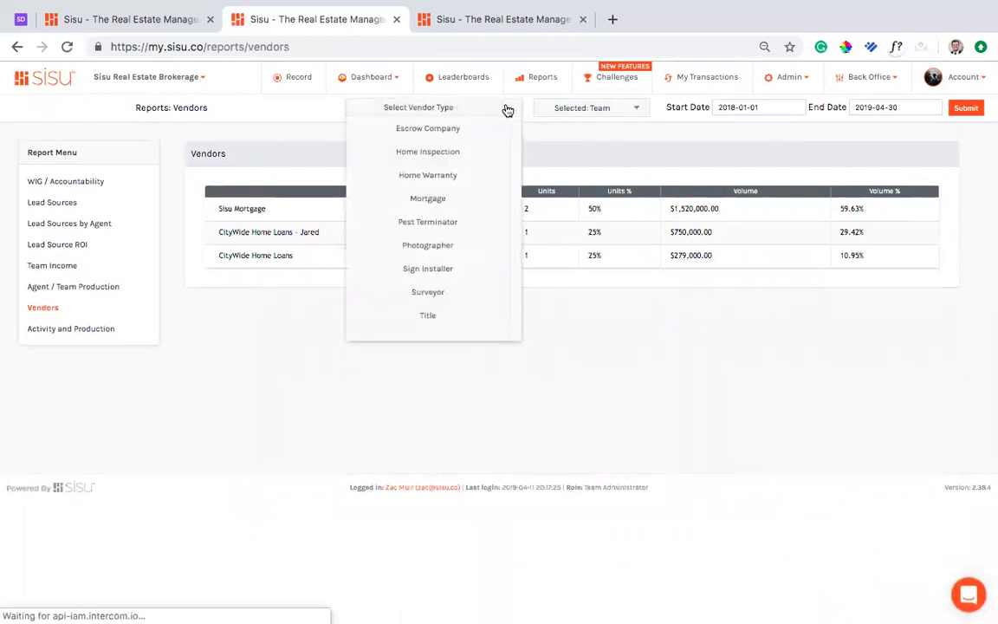
{"action": "left_click", "coordinate": [210, 380]}
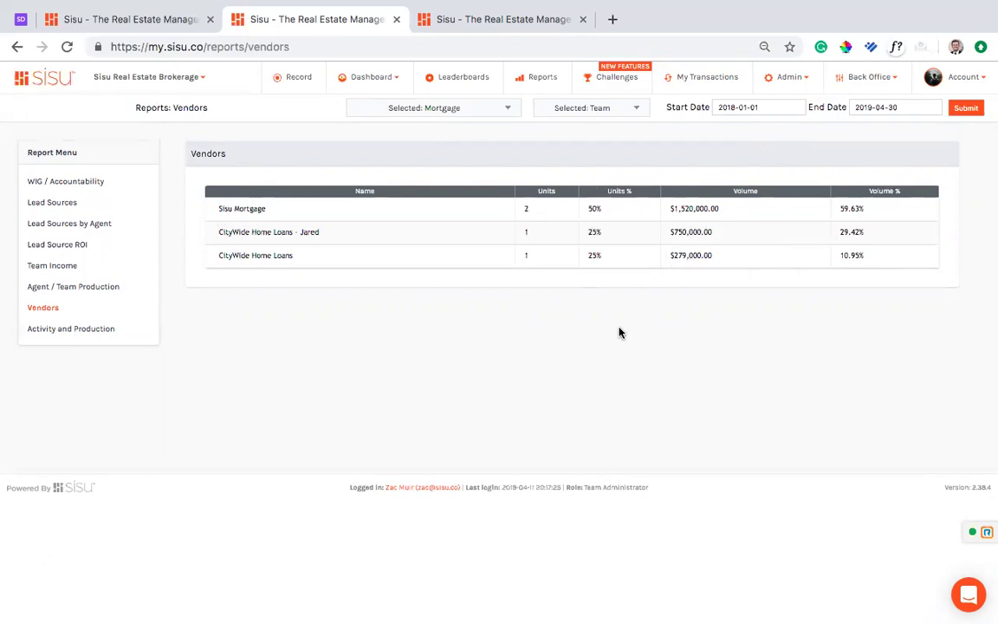
- Open the team transactions from the admin area and filter them by Closed status
{"action": "left_click", "coordinate": [789, 76]}
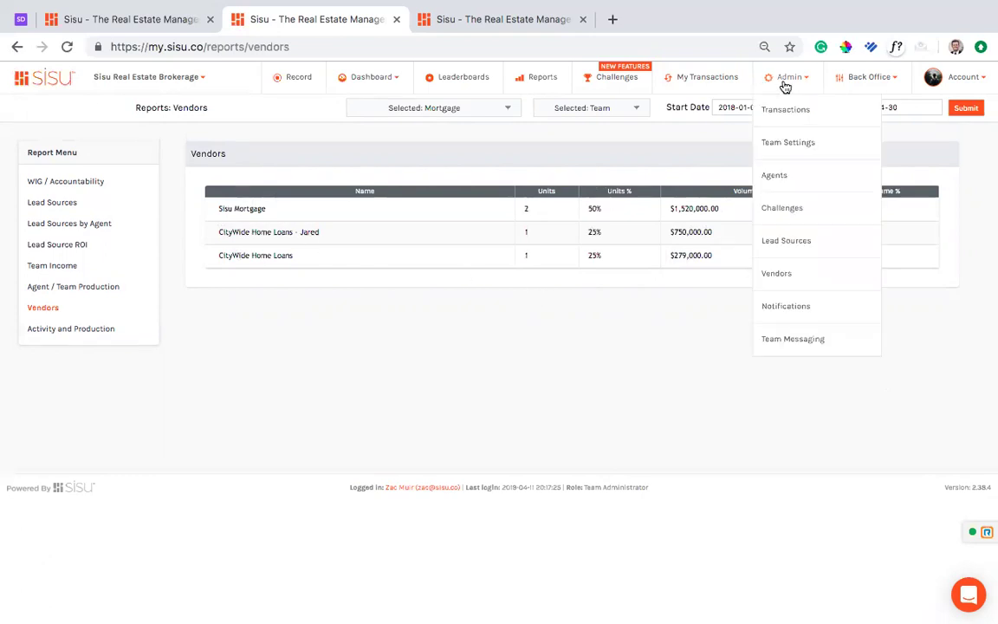
{"action": "left_click", "coordinate": [782, 110]}
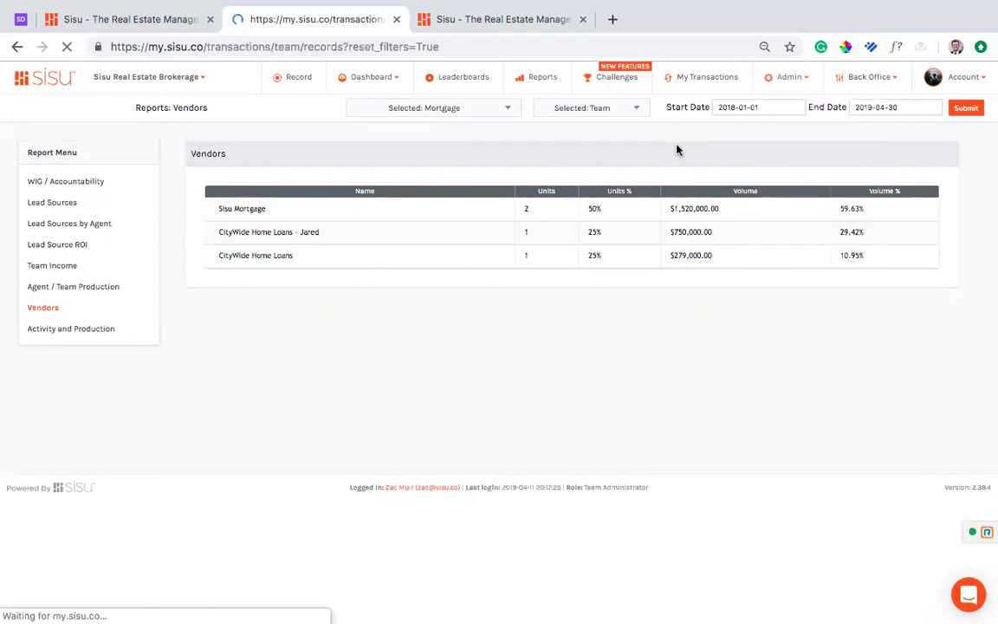
{"action": "left_click", "coordinate": [955, 110]}
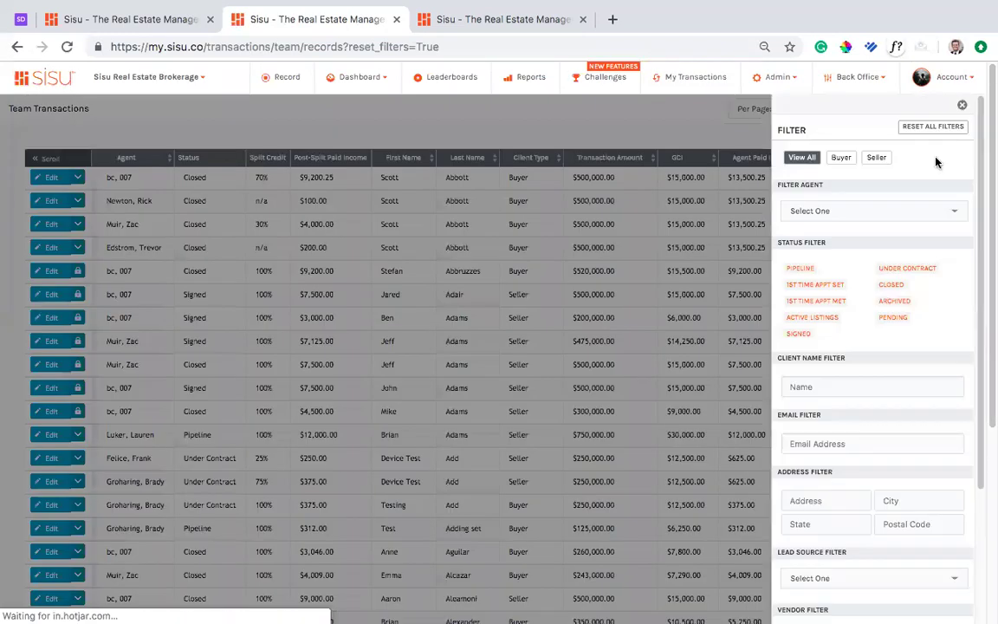
{"action": "left_click", "coordinate": [891, 286]}
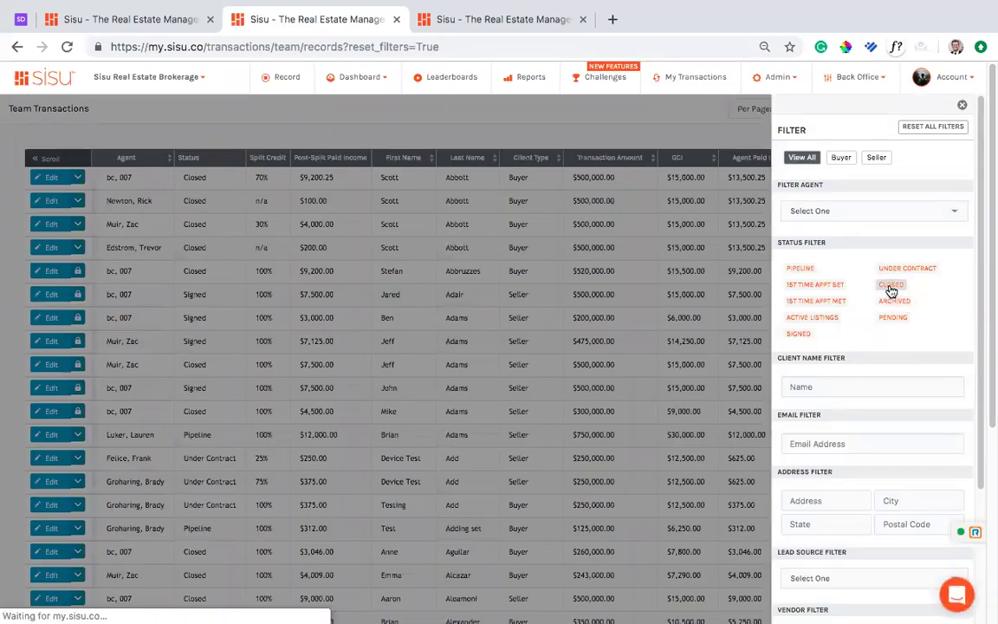
- Filter the closed transactions by the vendor BC title (Title) and close the filter drawer to view the totals
{"action": "scroll", "coordinate": [796, 368], "scroll_direction": "down", "scroll_amount": 3}
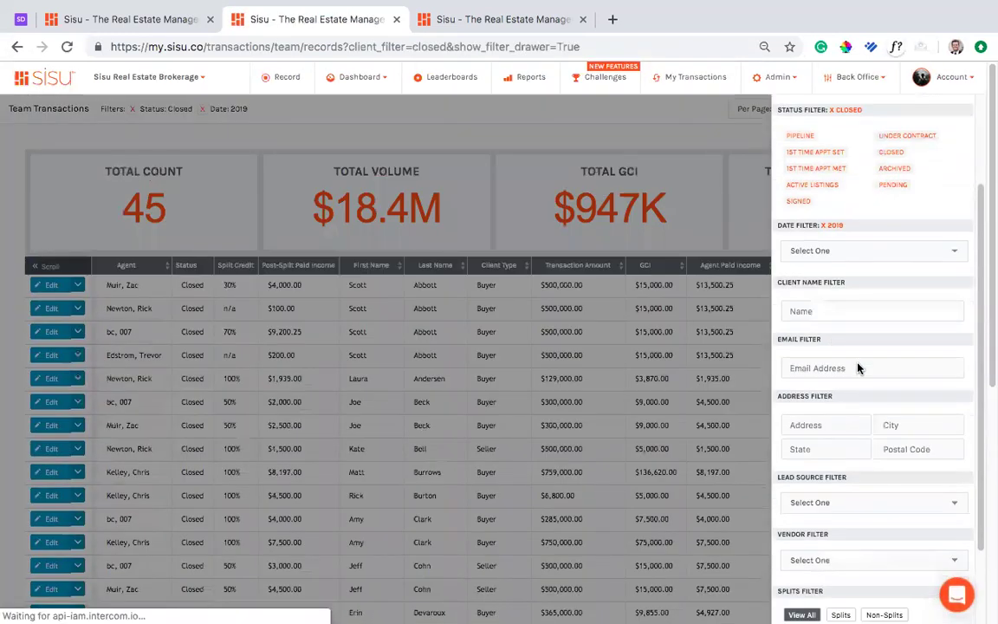
{"action": "left_click", "coordinate": [893, 483]}
{"action": "scroll", "coordinate": [890, 507], "scroll_direction": "down", "scroll_amount": 1}
{"action": "left_click", "coordinate": [854, 518]}
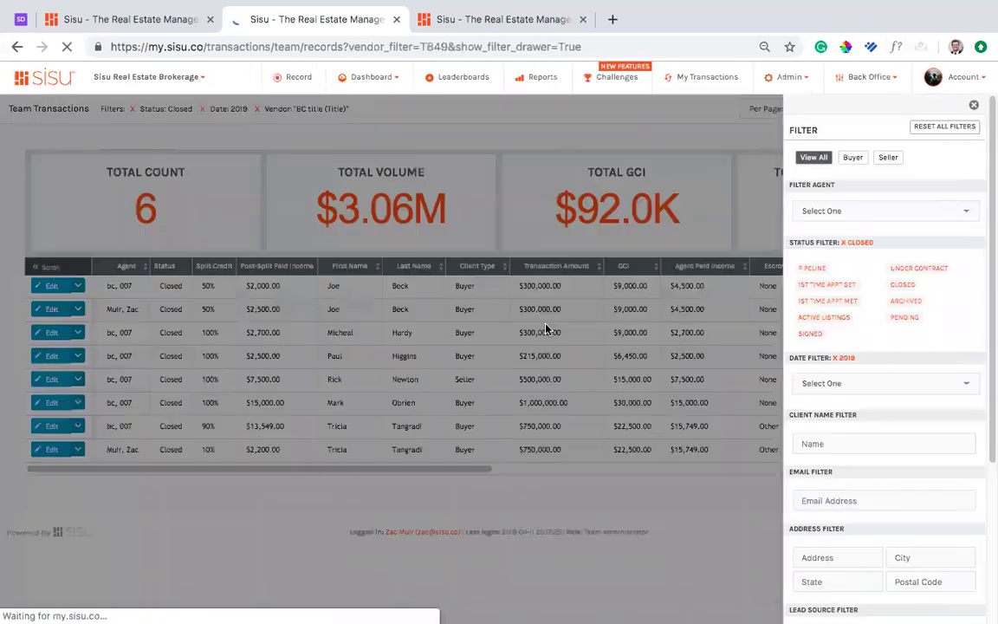
{"action": "left_click", "coordinate": [534, 237]}
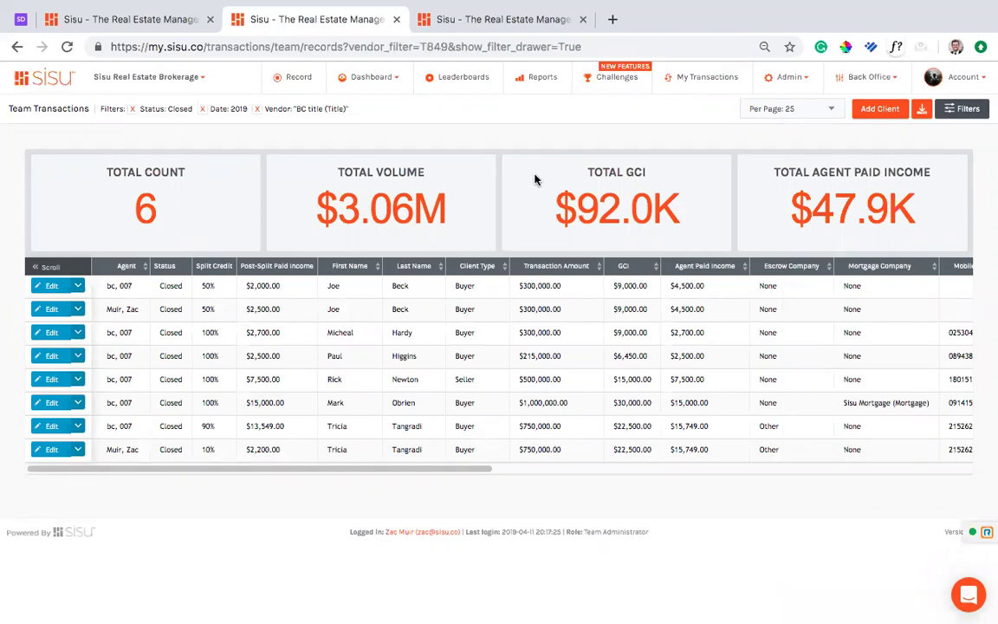
- Change the transaction status filter to Active Listings and remove the BC title vendor filter
{"action": "left_click", "coordinate": [965, 109]}
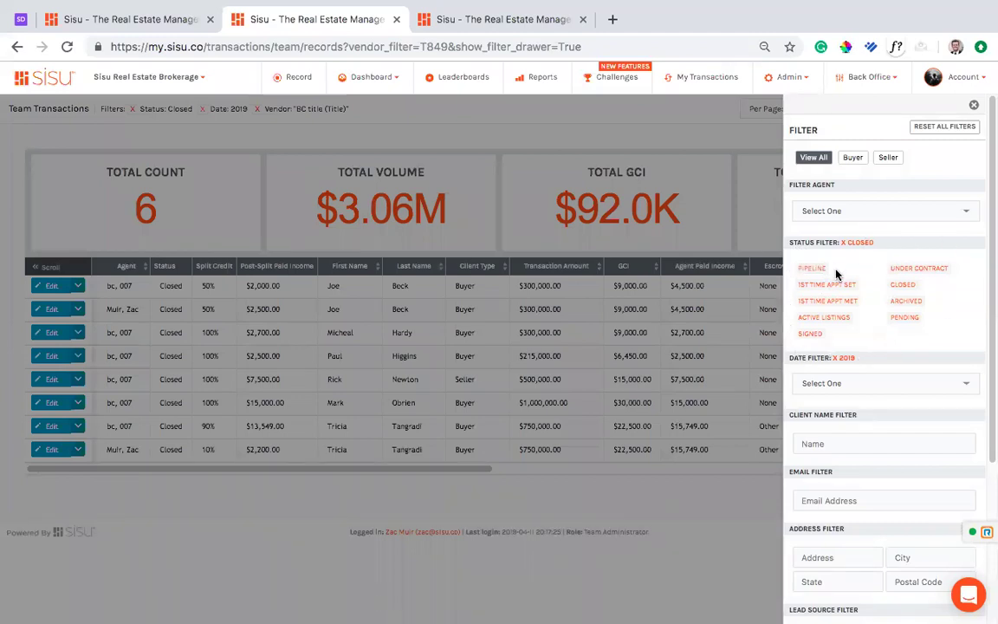
{"action": "left_click", "coordinate": [819, 320]}
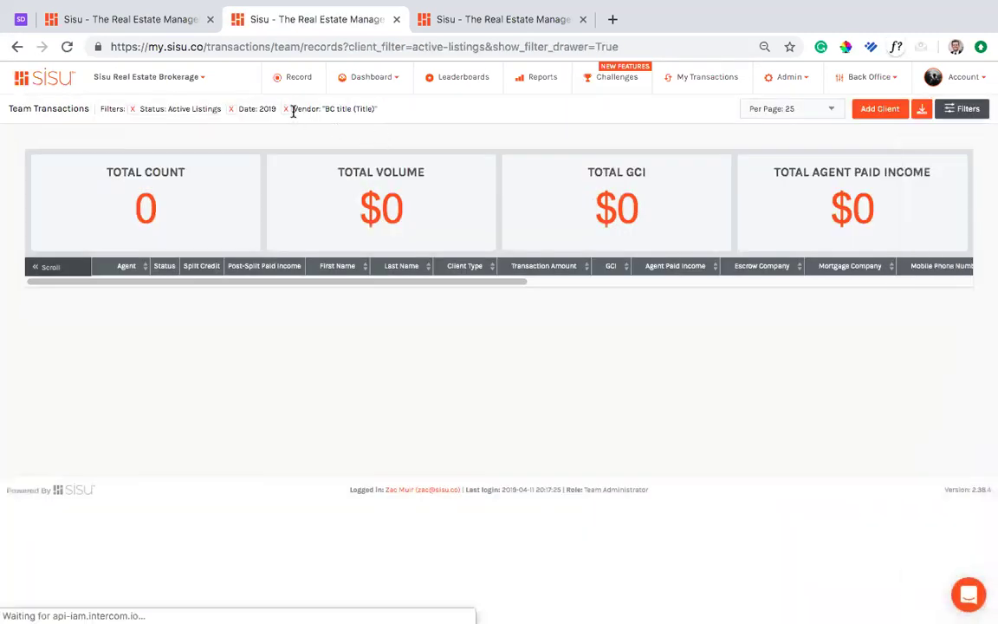
{"action": "left_click", "coordinate": [293, 110]}
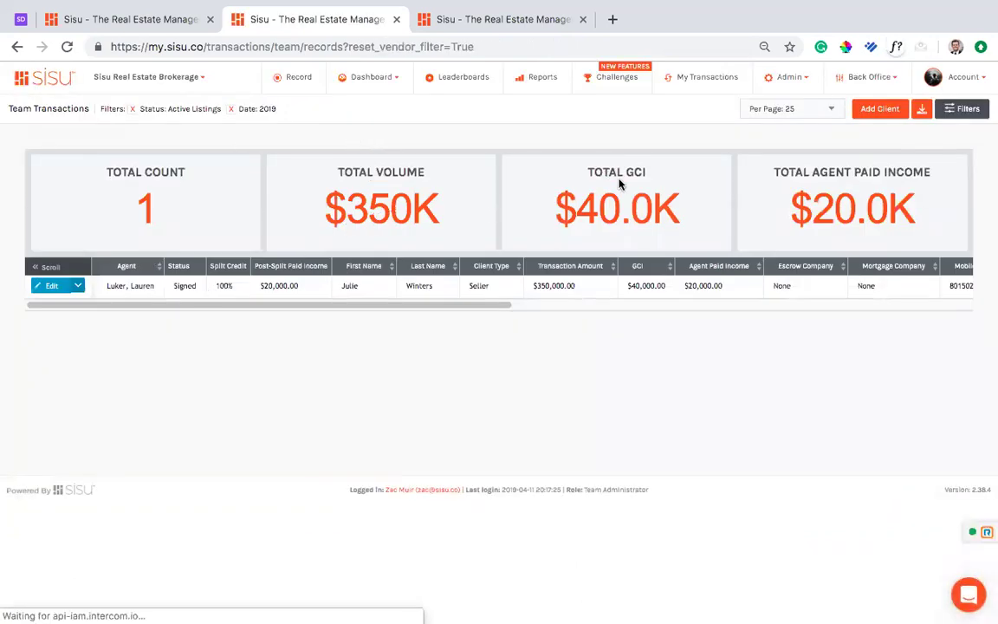
{"action": "left_click", "coordinate": [952, 115]}
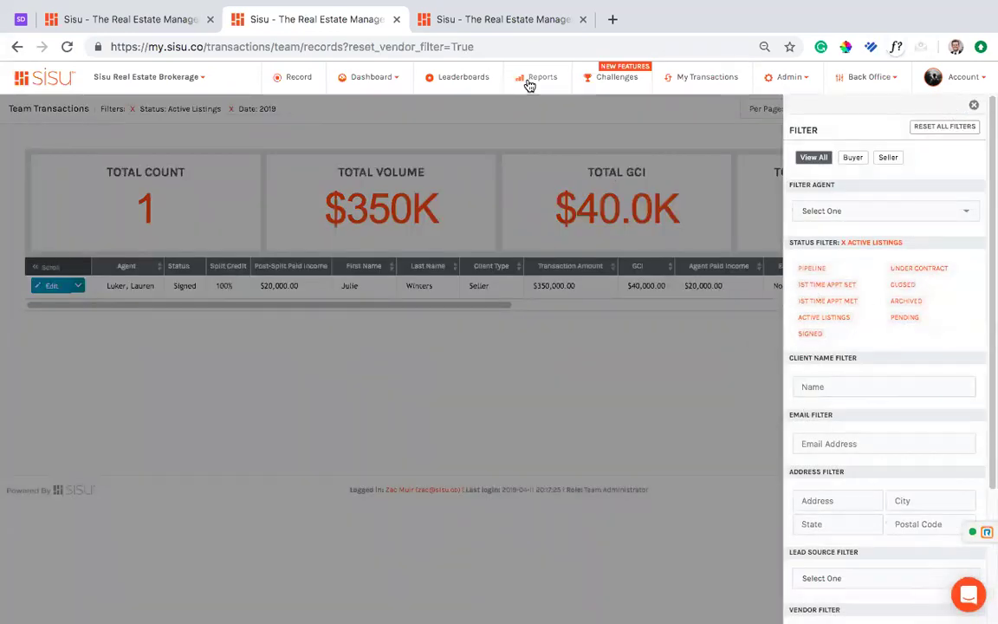
{"action": "left_click", "coordinate": [629, 351]}
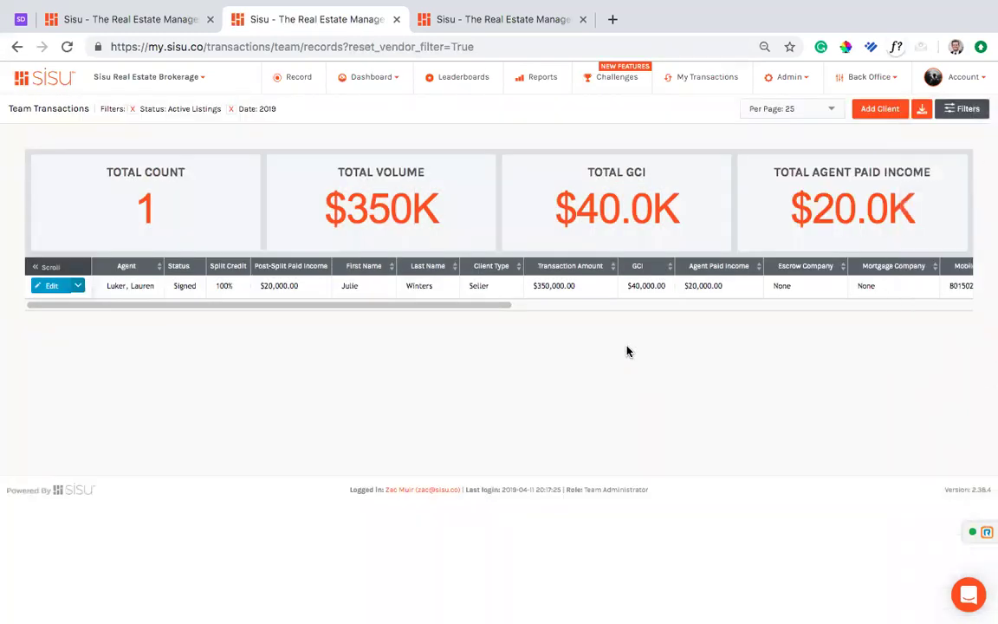
- Open the admin notifications page for creating and managing notification events
{"action": "left_click", "coordinate": [790, 77]}
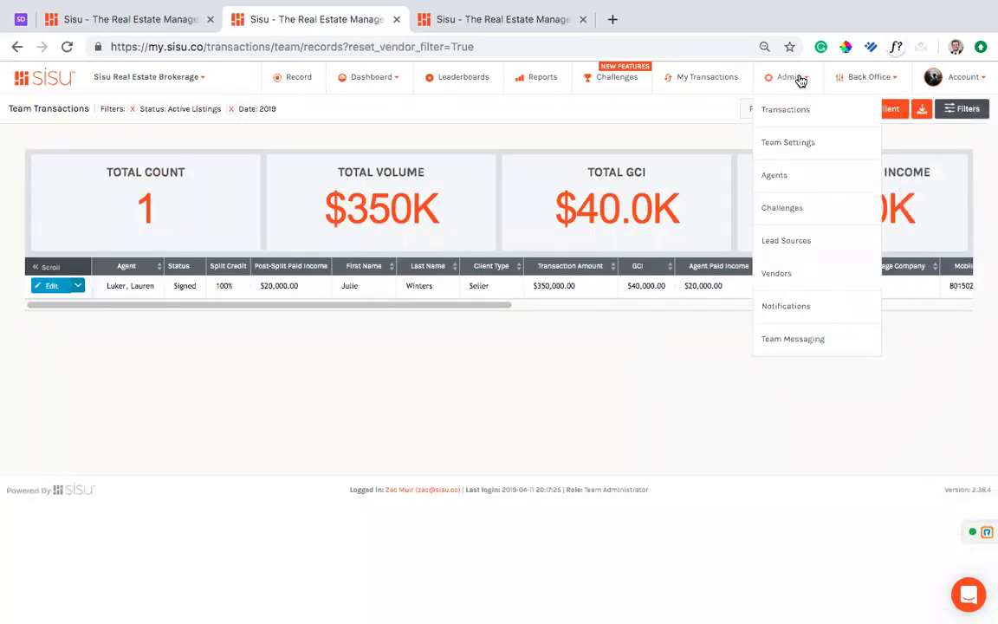
{"action": "left_click", "coordinate": [774, 310]}
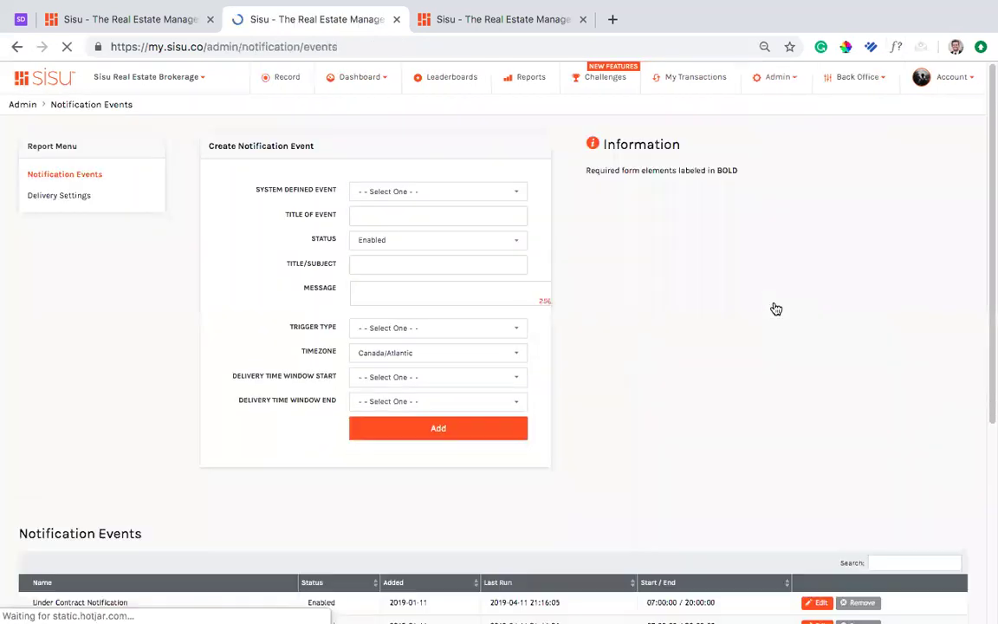
{"action": "scroll", "coordinate": [662, 325], "scroll_direction": "down", "scroll_amount": 1}
{"action": "scroll", "coordinate": [662, 324], "scroll_direction": "up", "scroll_amount": 1}
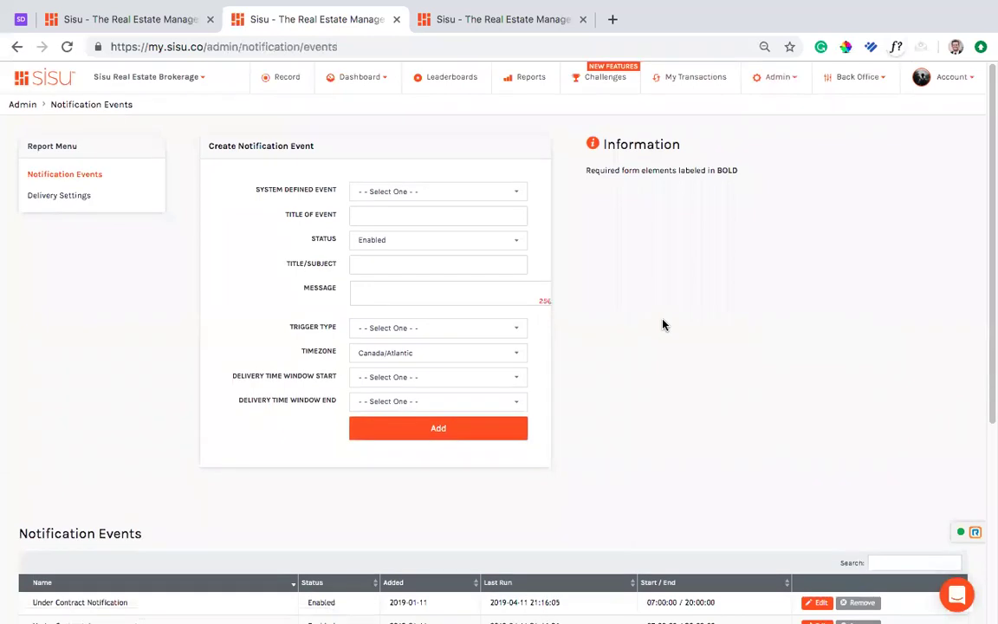
- Review the available system defined events and the list of existing notification events
{"action": "left_click", "coordinate": [521, 198]}
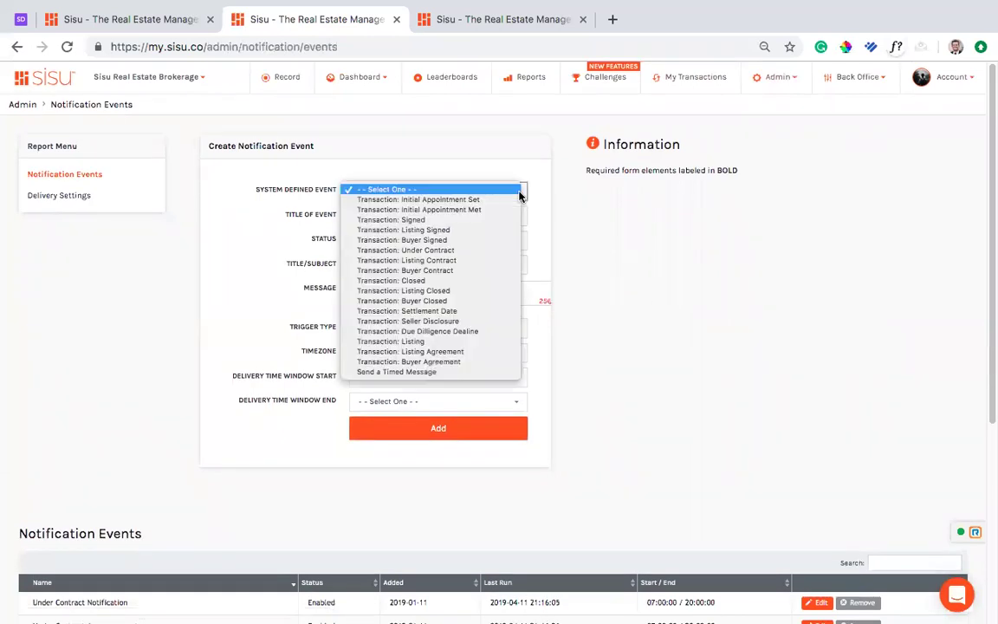
{"action": "left_click", "coordinate": [641, 230]}
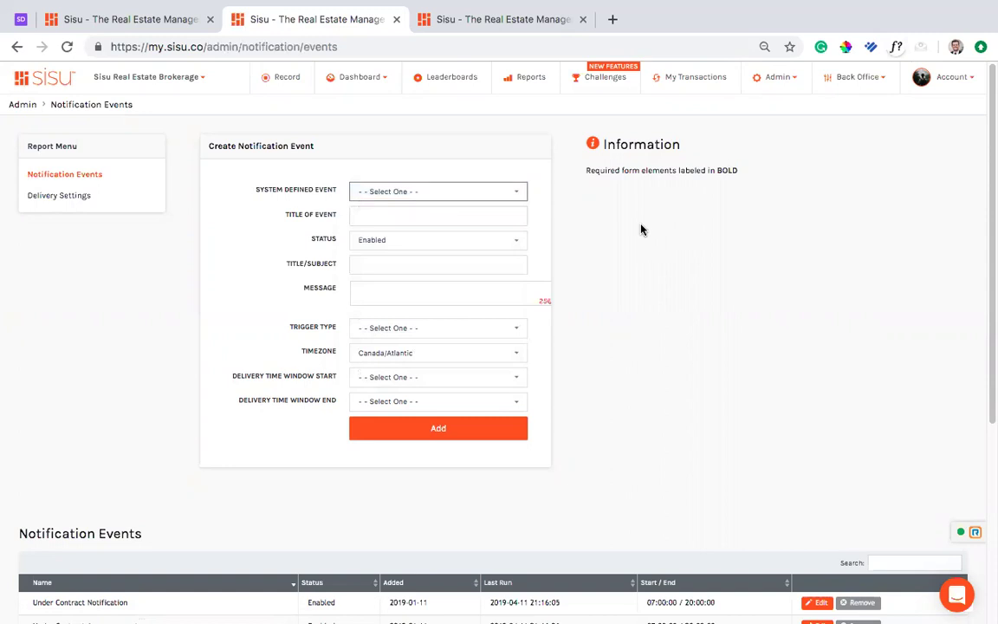
{"action": "scroll", "coordinate": [118, 345], "scroll_direction": "down", "scroll_amount": 4}
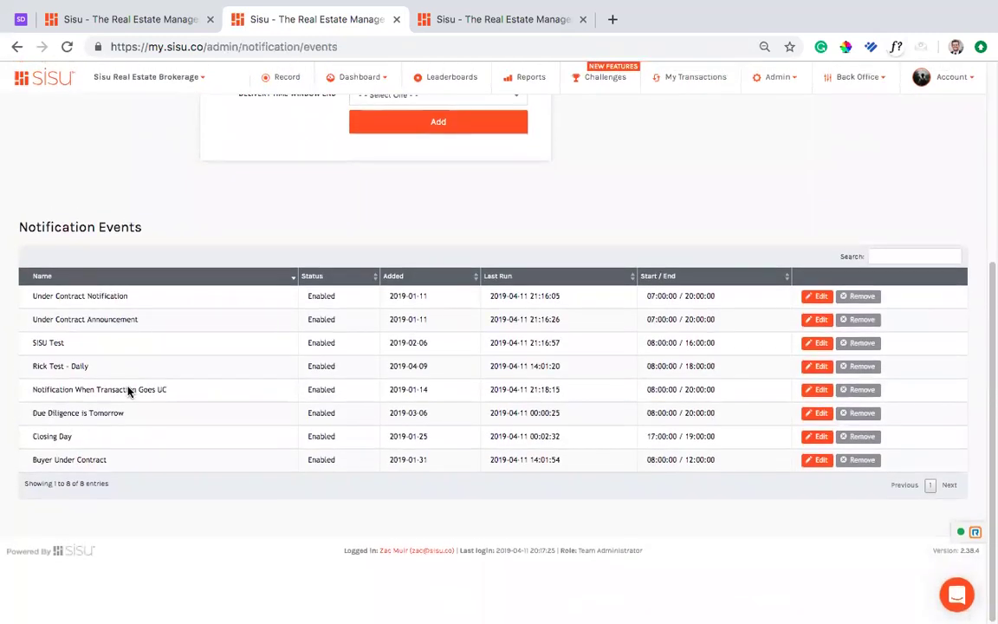
- Start a notification event using the Send a Timed Message system event, titled "Enter Numbers Before Team Meeting"
{"action": "scroll", "coordinate": [209, 318], "scroll_direction": "up", "scroll_amount": 4}
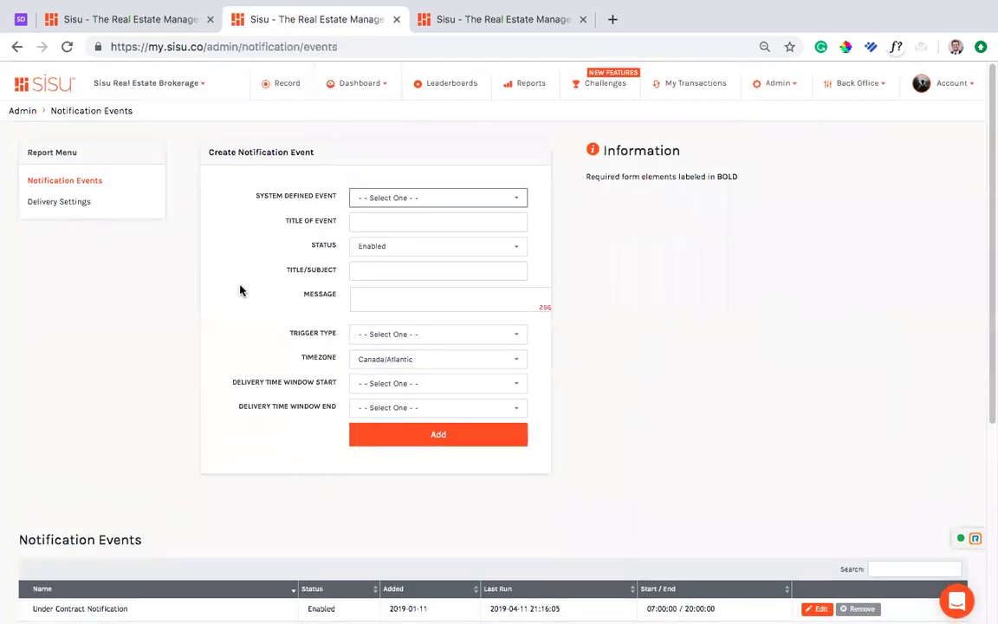
{"action": "left_click", "coordinate": [482, 190]}
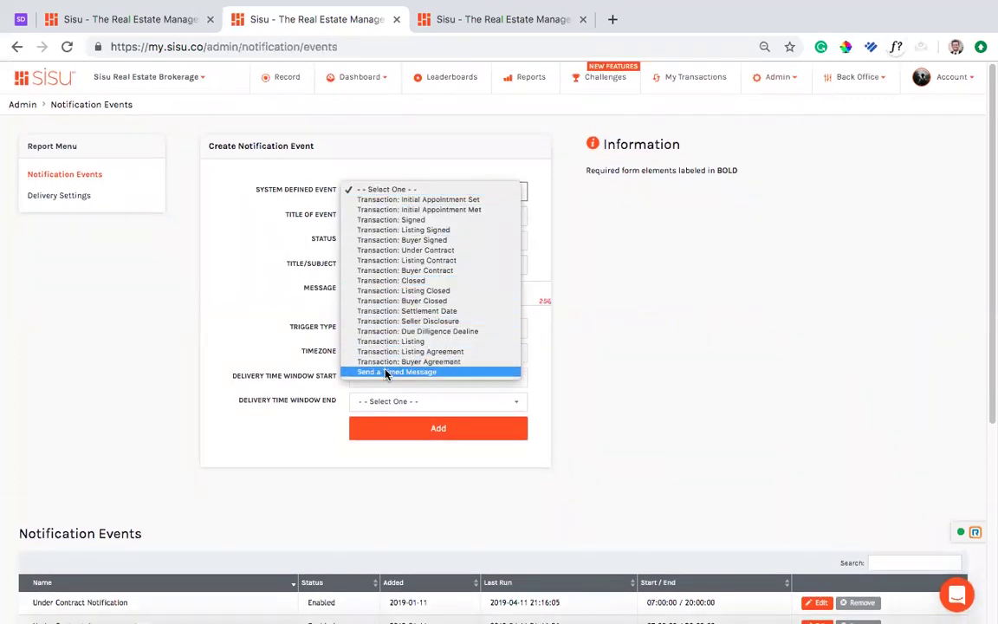
{"action": "key", "text": "Escape"}
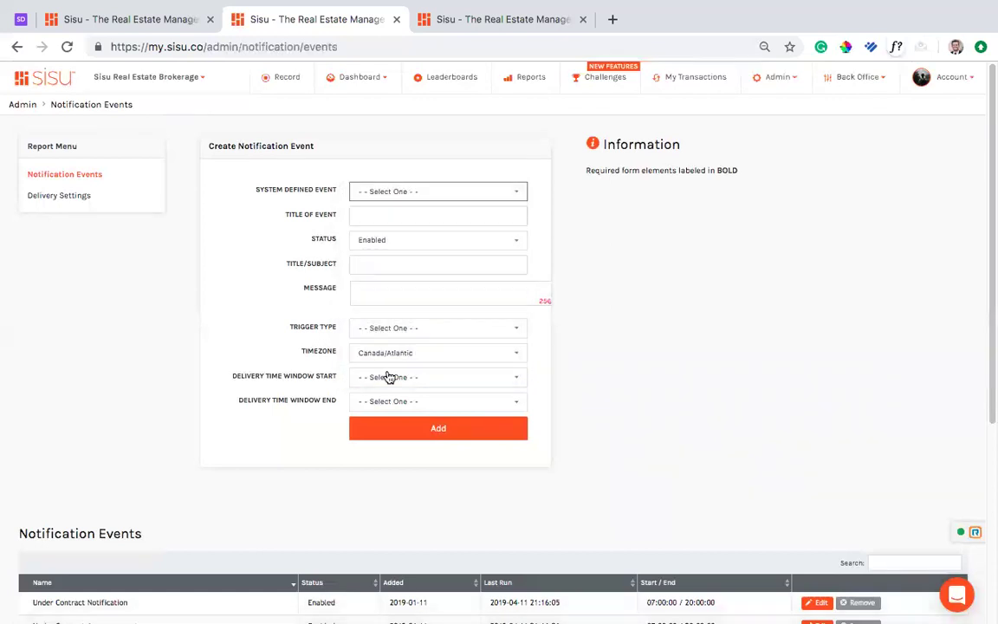
{"action": "left_click", "coordinate": [438, 216]}
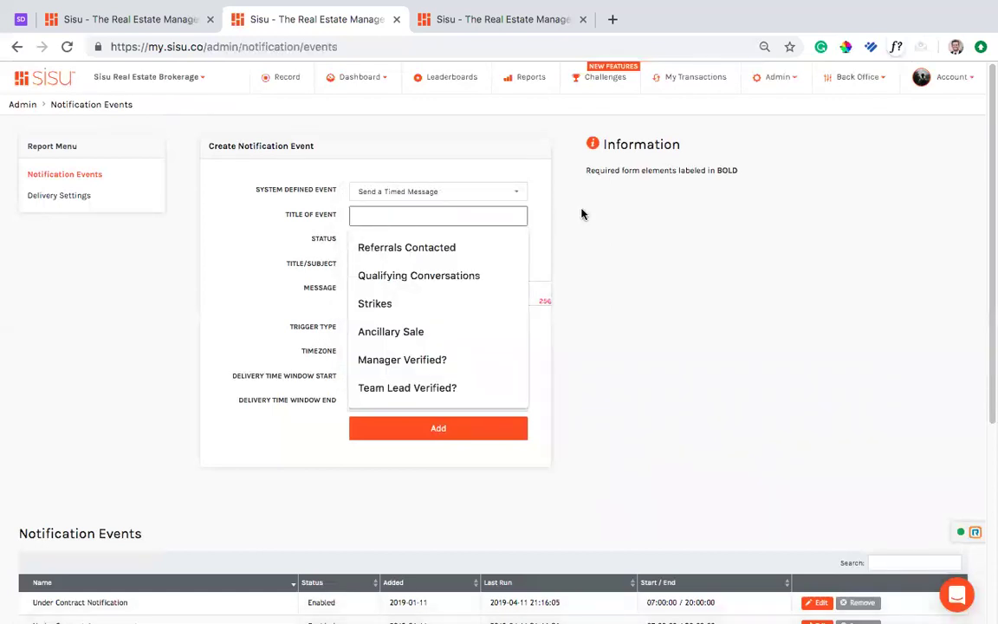
{"action": "type", "text": "E"}
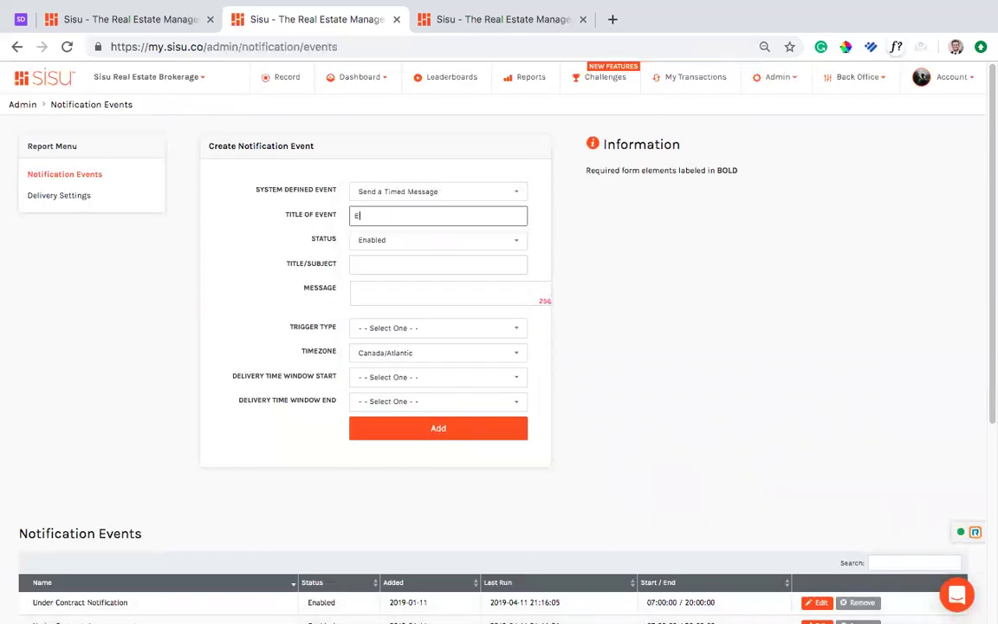
{"action": "type", "text": "nter Numbers Before Team Meeting"}
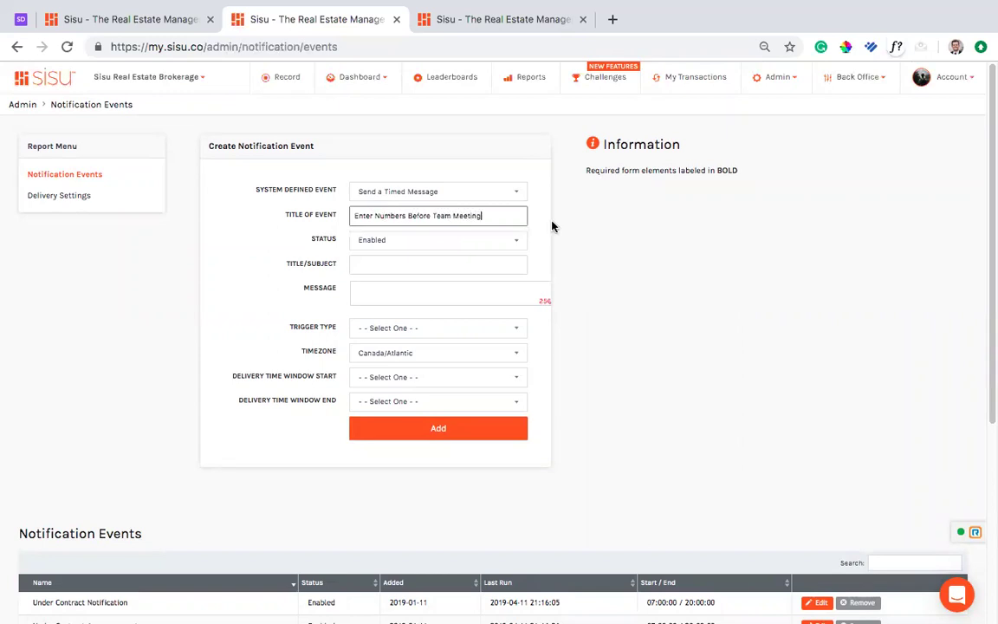
- Keep the event's status Enabled and enter the subject "Don't forget to enter your numbers!" with the message "No numbers = no leads"
{"action": "left_click", "coordinate": [470, 242]}
{"action": "left_click", "coordinate": [639, 236]}
{"action": "left_click", "coordinate": [374, 263]}
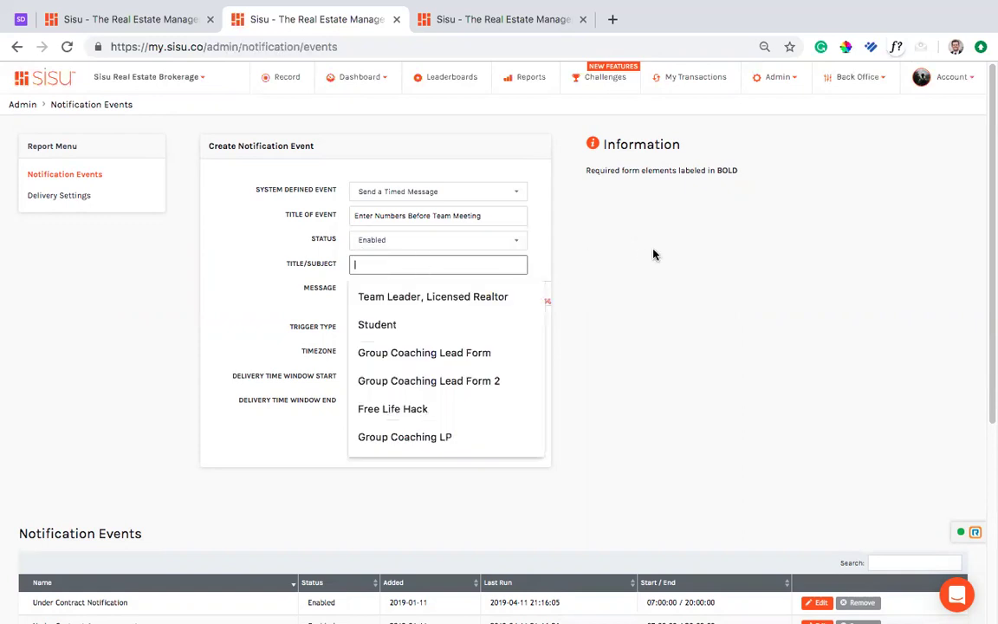
{"action": "triple_click", "coordinate": [407, 216]}
{"action": "left_click", "coordinate": [356, 264]}
{"action": "type", "text": "Don't forget to"}
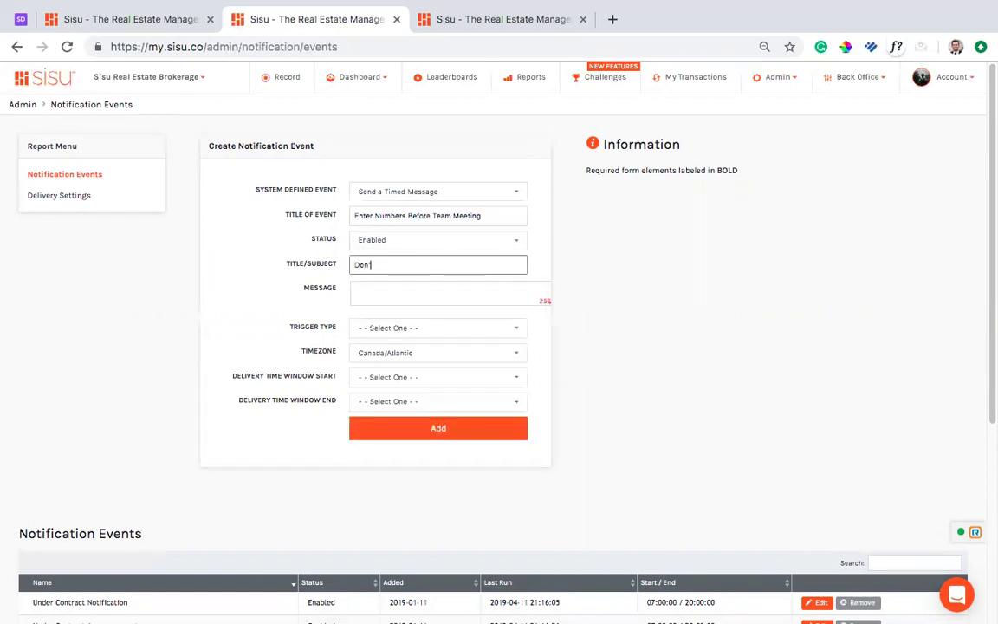
{"action": "type", "text": " enter your numbers!"}
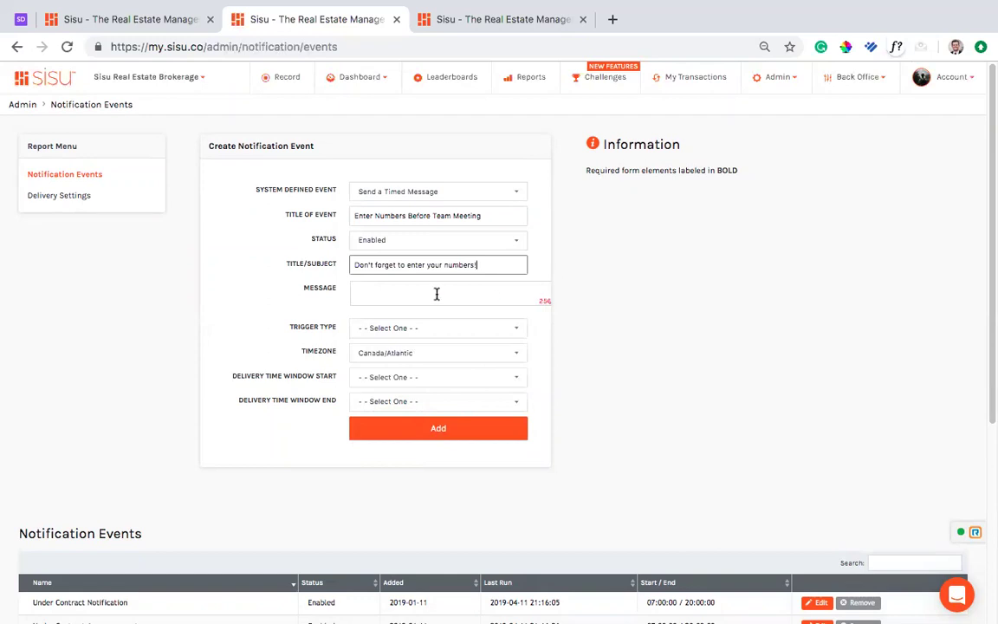
{"action": "left_click", "coordinate": [372, 286]}
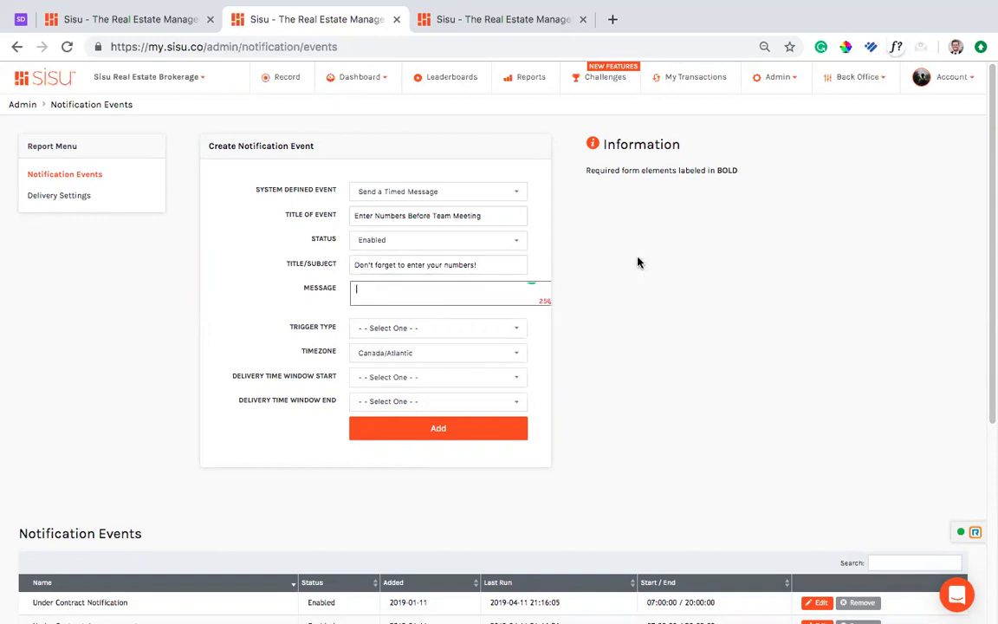
{"action": "type", "text": "No numbers = no leads"}
- Set the event to trigger weekly on Tuesday with 0 days before the event
{"action": "left_click", "coordinate": [499, 330]}
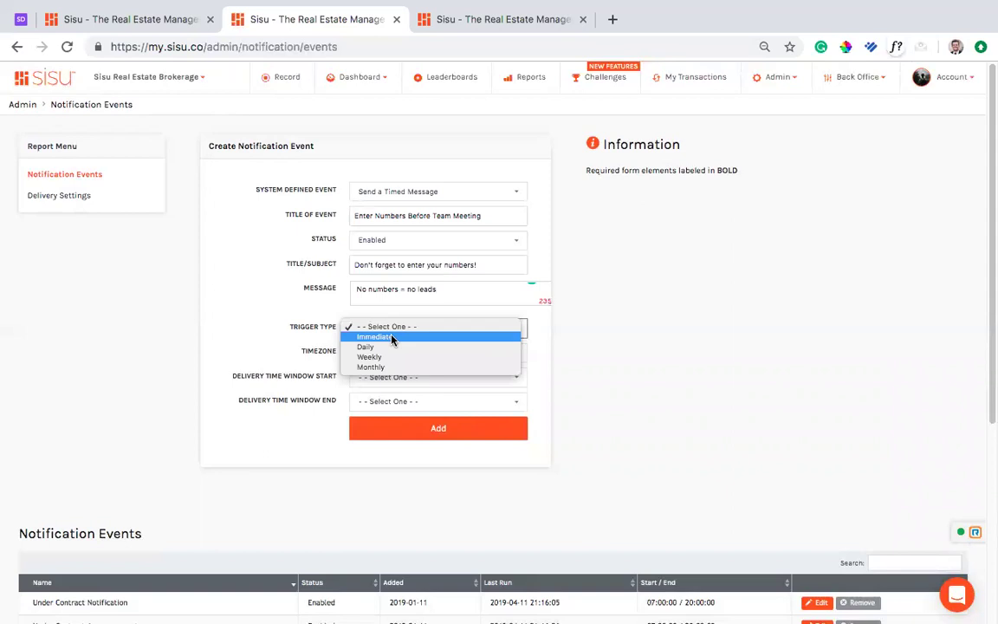
{"action": "left_click", "coordinate": [381, 356]}
{"action": "scroll", "coordinate": [520, 347], "scroll_direction": "down", "scroll_amount": 1}
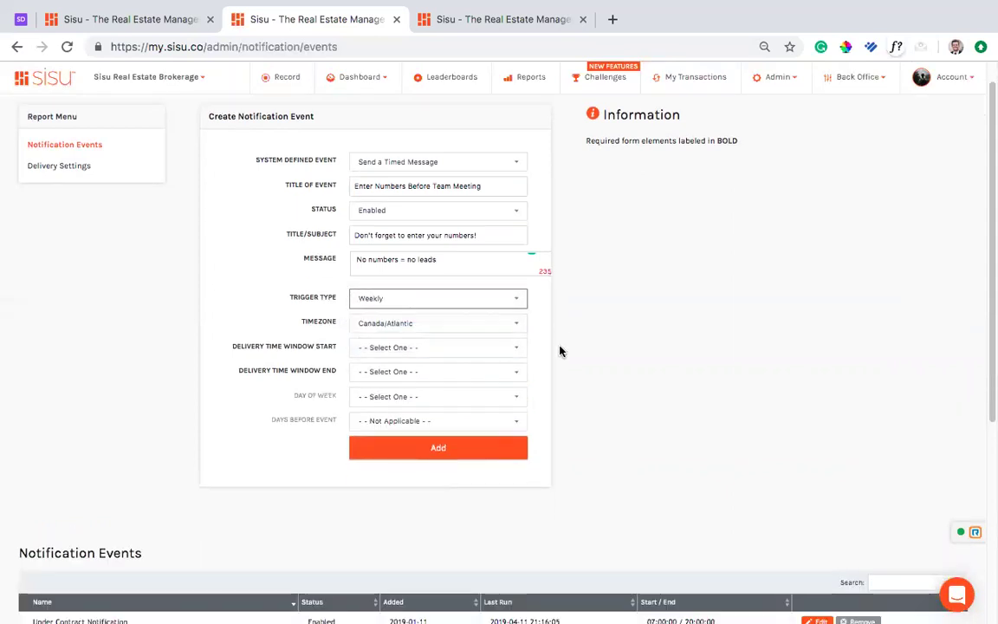
{"action": "scroll", "coordinate": [537, 360], "scroll_direction": "up", "scroll_amount": 1}
{"action": "left_click", "coordinate": [475, 424]}
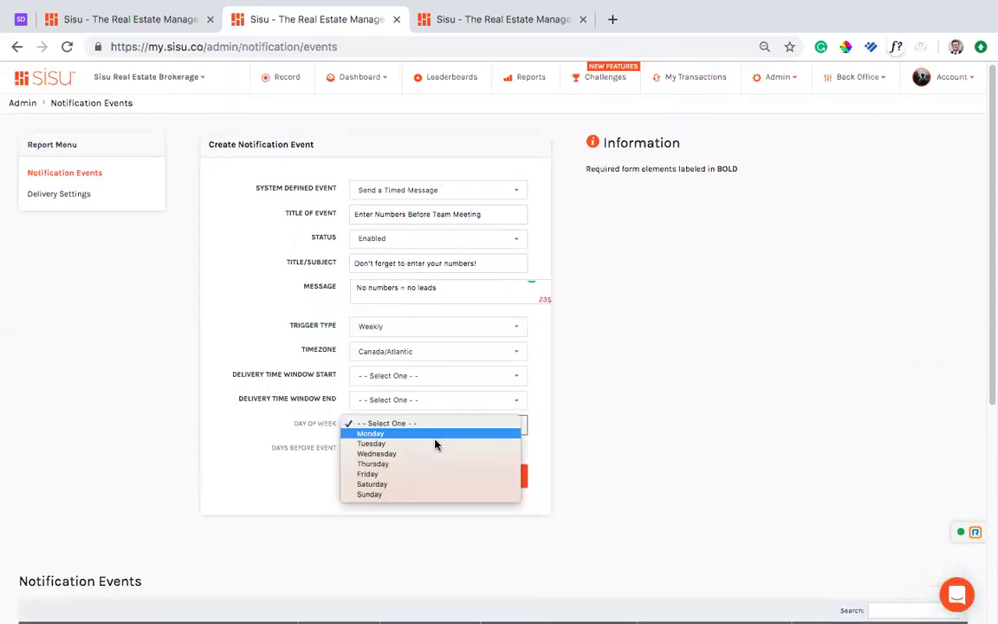
{"action": "left_click", "coordinate": [427, 445]}
{"action": "scroll", "coordinate": [554, 417], "scroll_direction": "down", "scroll_amount": 1}
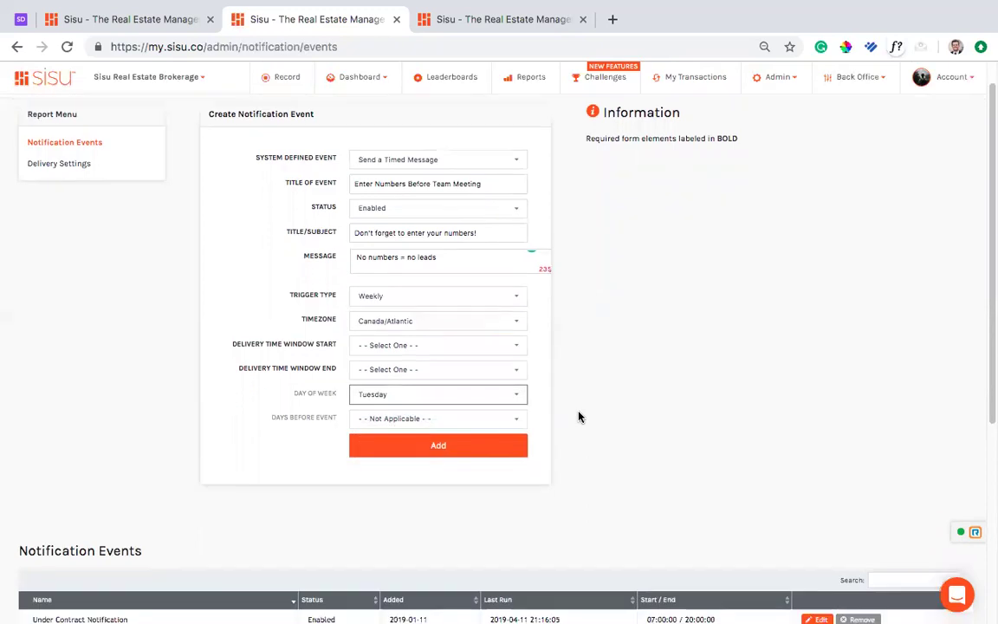
{"action": "left_click", "coordinate": [504, 417]}
{"action": "left_click", "coordinate": [453, 430]}
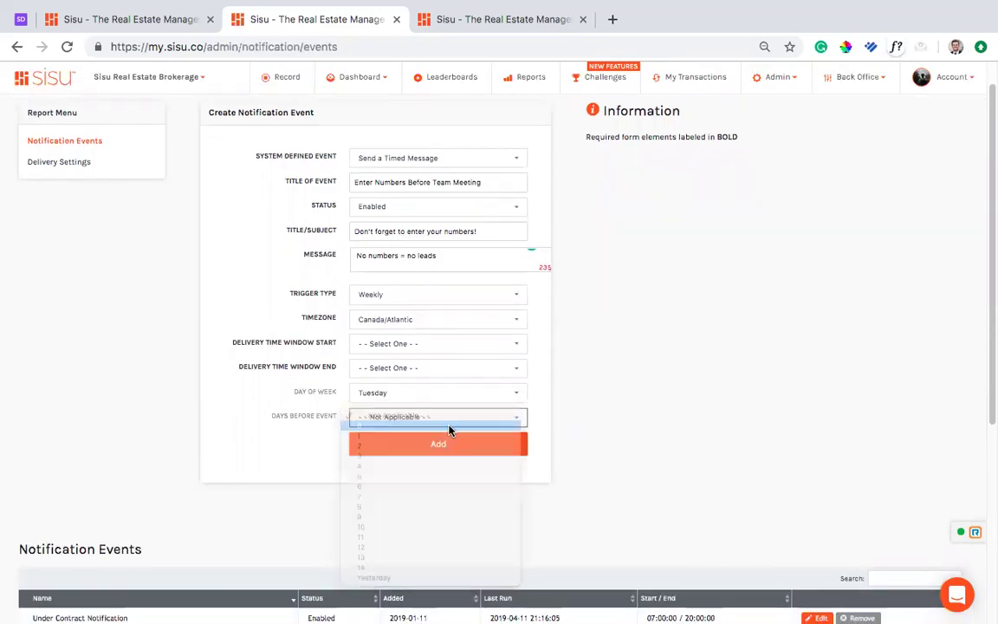
{"action": "scroll", "coordinate": [548, 419], "scroll_direction": "up", "scroll_amount": 1}
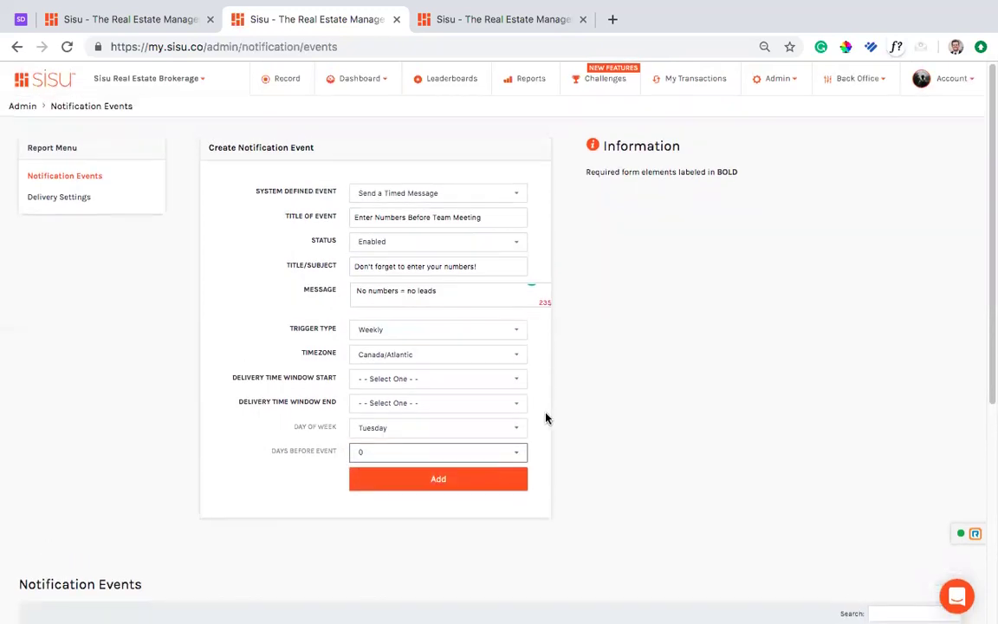
- Set both the delivery time window start and end to 22:00 and add the notification event
{"action": "left_click", "coordinate": [446, 378]}
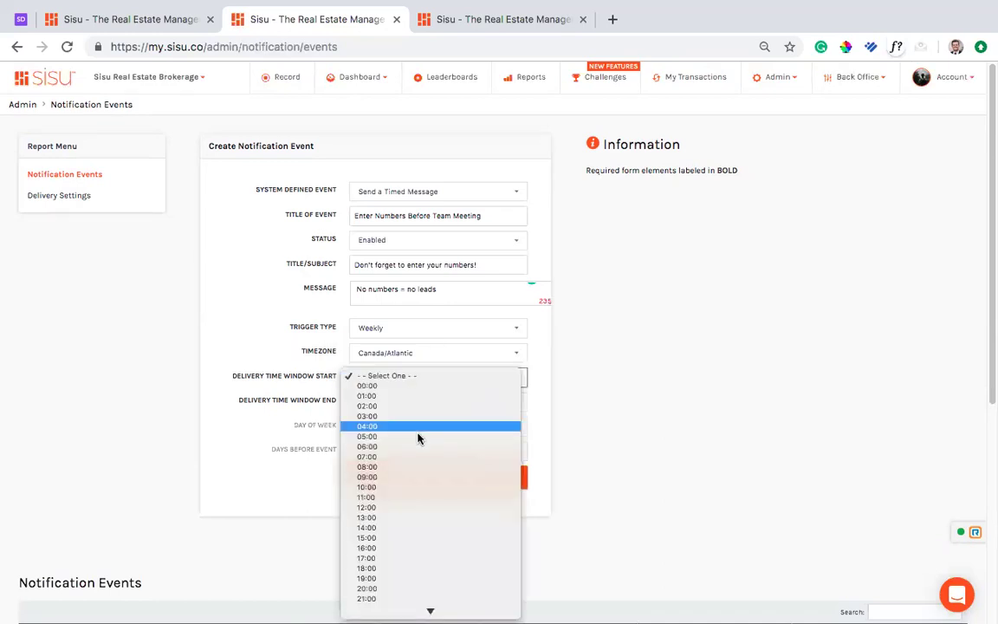
{"action": "left_click", "coordinate": [381, 591]}
{"action": "left_click", "coordinate": [472, 402]}
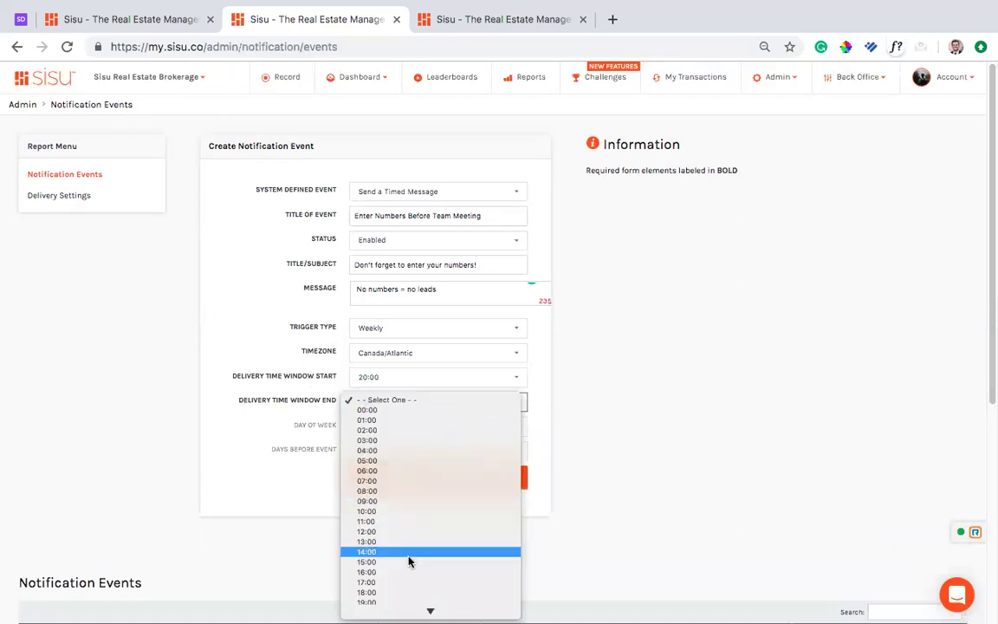
{"action": "left_click", "coordinate": [403, 593]}
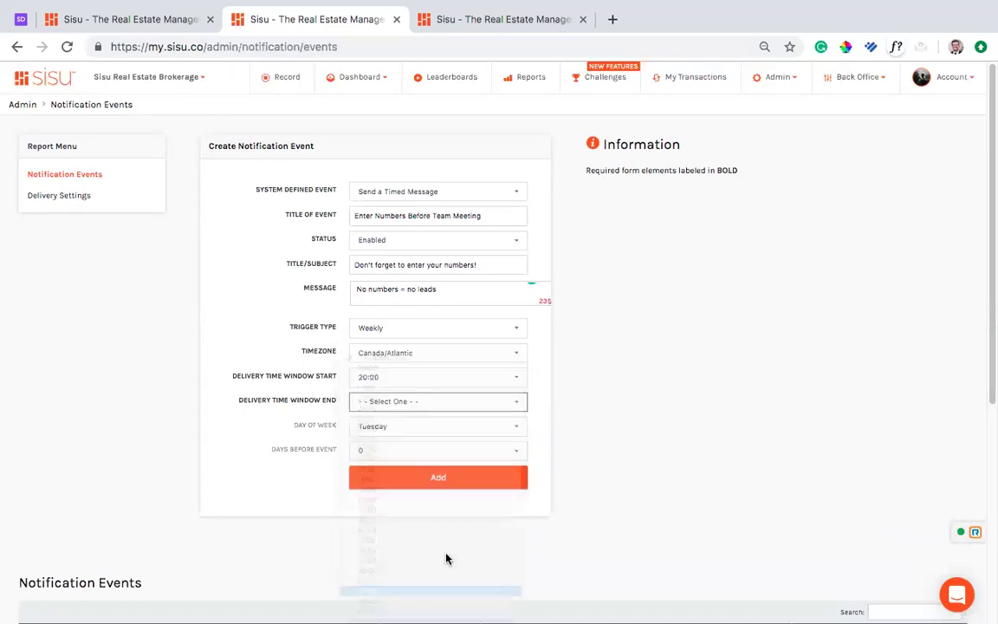
{"action": "left_click", "coordinate": [390, 379]}
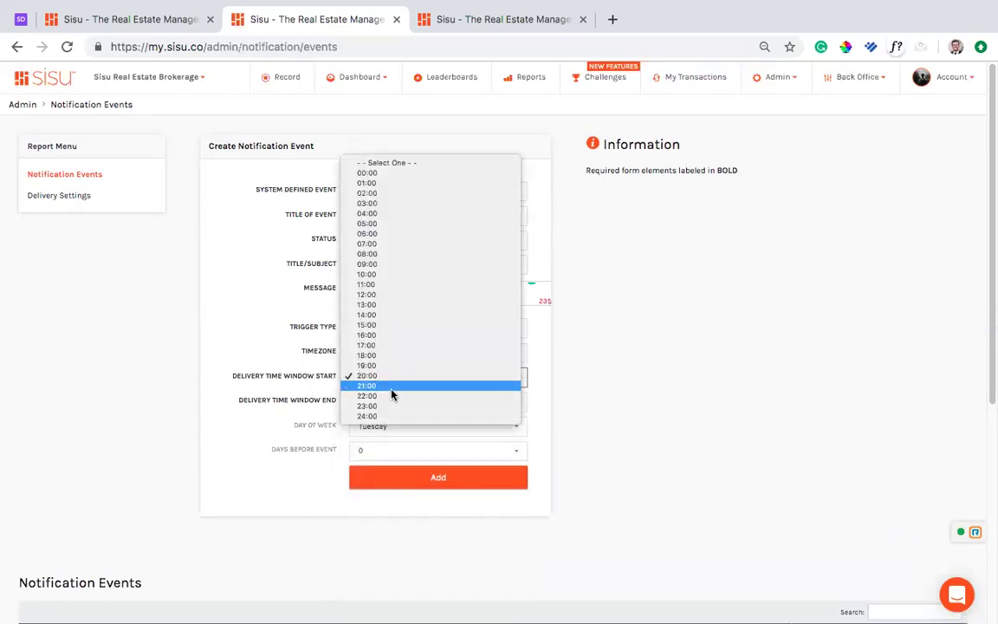
{"action": "left_click", "coordinate": [392, 397]}
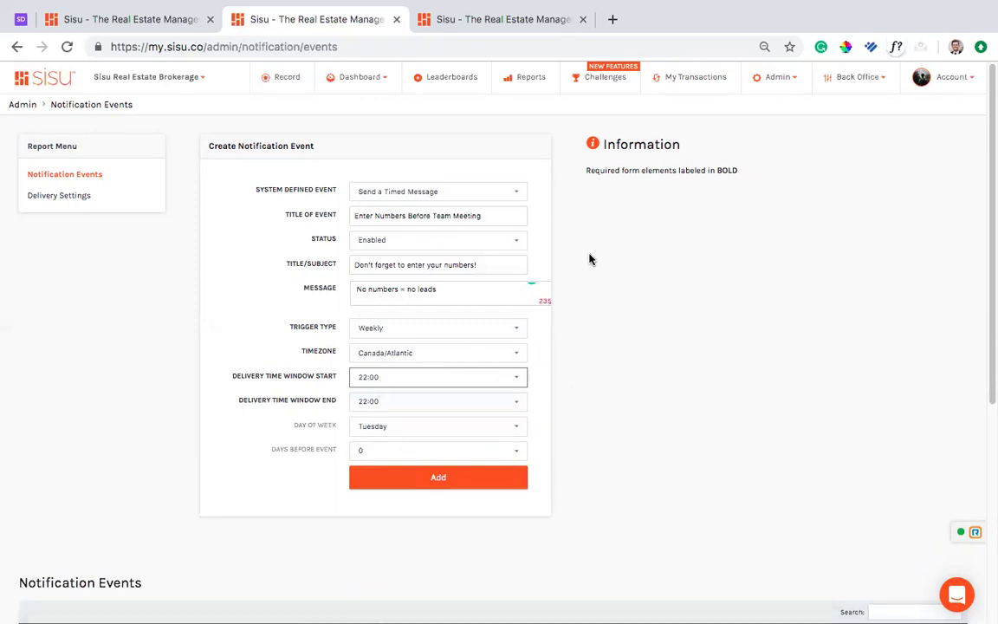
{"action": "scroll", "coordinate": [537, 363], "scroll_direction": "down", "scroll_amount": 1}
{"action": "left_click", "coordinate": [448, 417]}
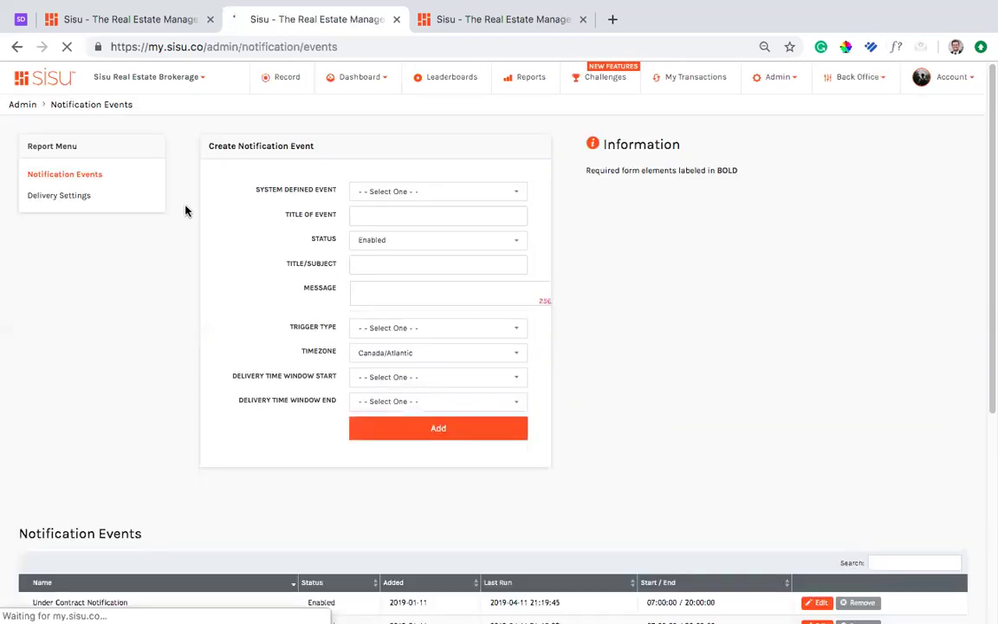
- In the delivery settings, choose All Team Members for the Enter Numbers Before Team Meeting event, with push messages and email enabled
{"action": "left_click", "coordinate": [76, 198]}
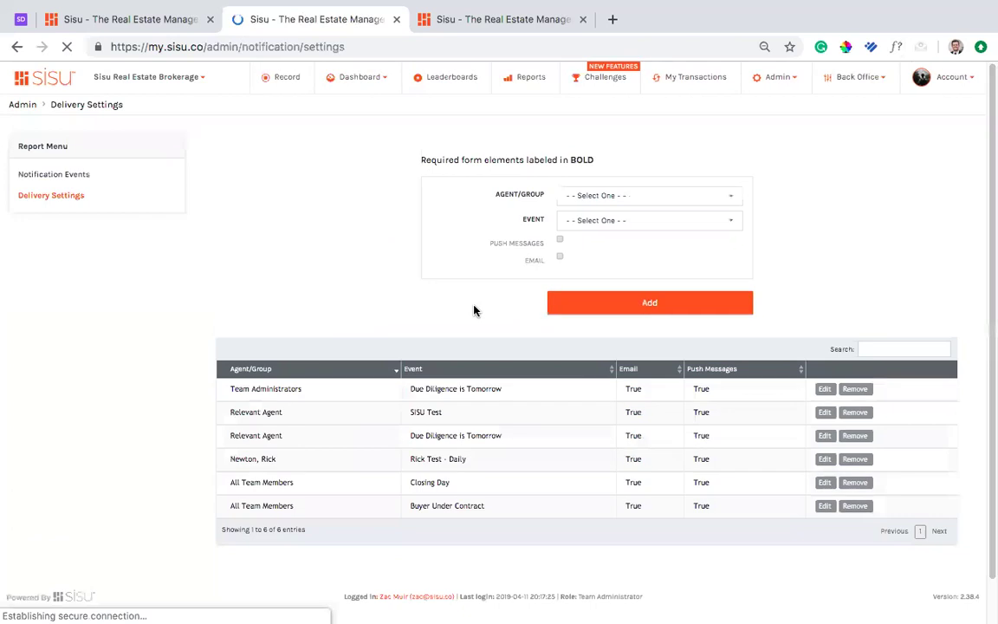
{"action": "left_click", "coordinate": [720, 199]}
{"action": "left_click", "coordinate": [651, 214]}
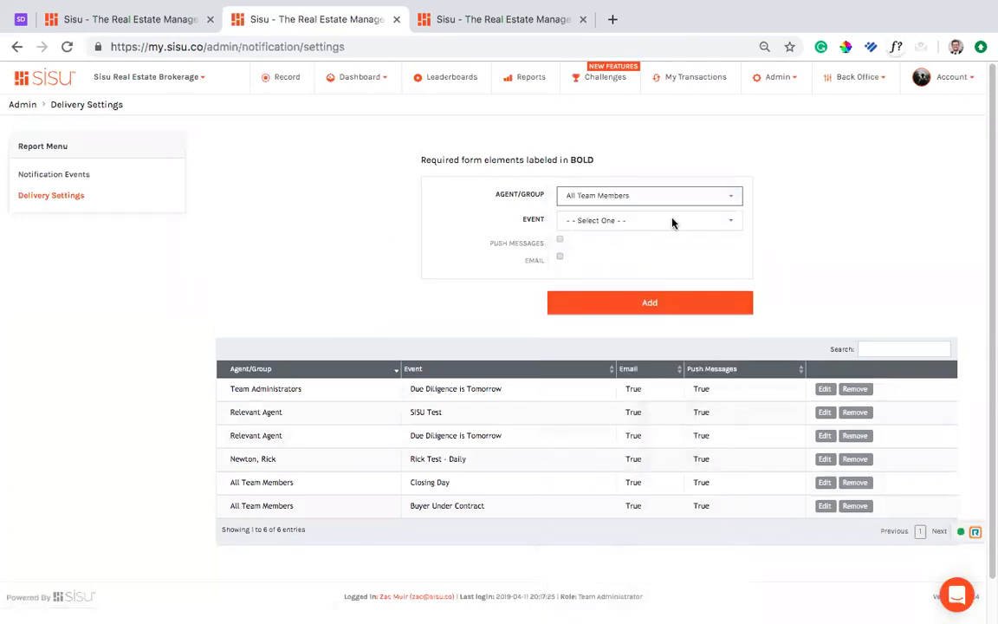
{"action": "left_click", "coordinate": [668, 222]}
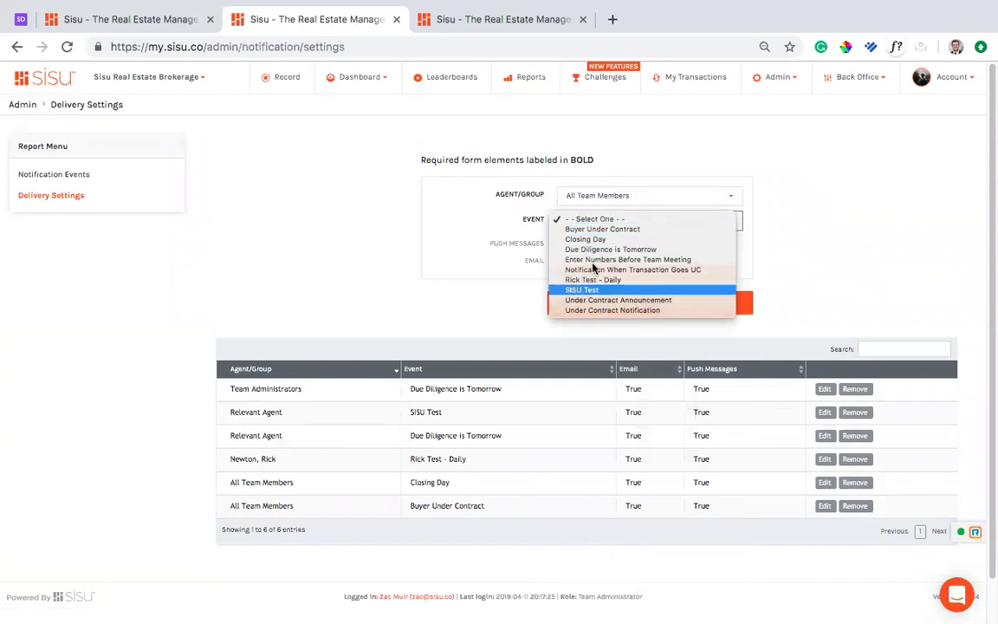
{"action": "key", "text": "Escape"}
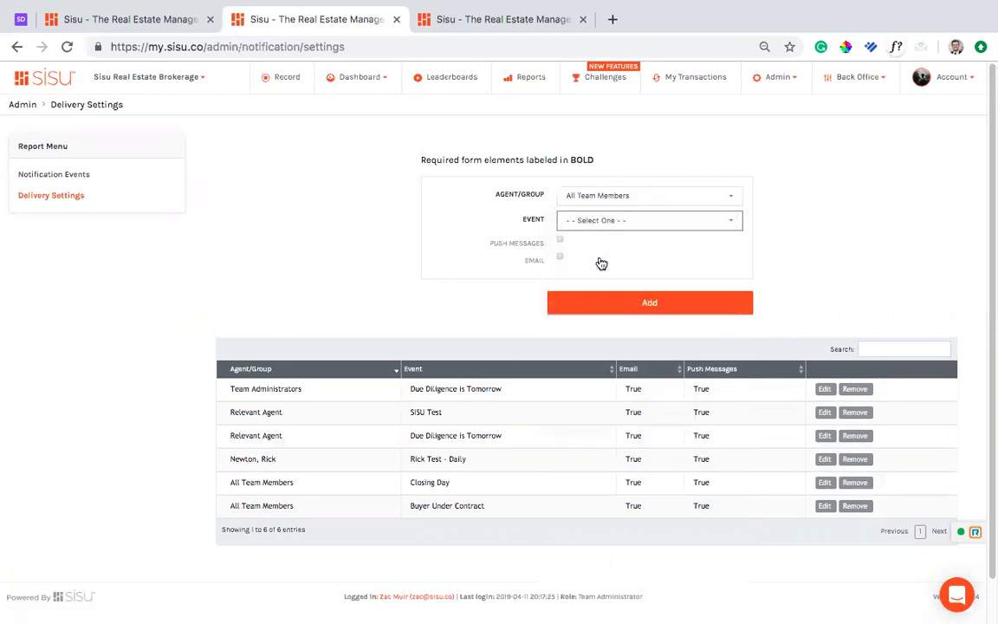
{"action": "left_click", "coordinate": [560, 242]}
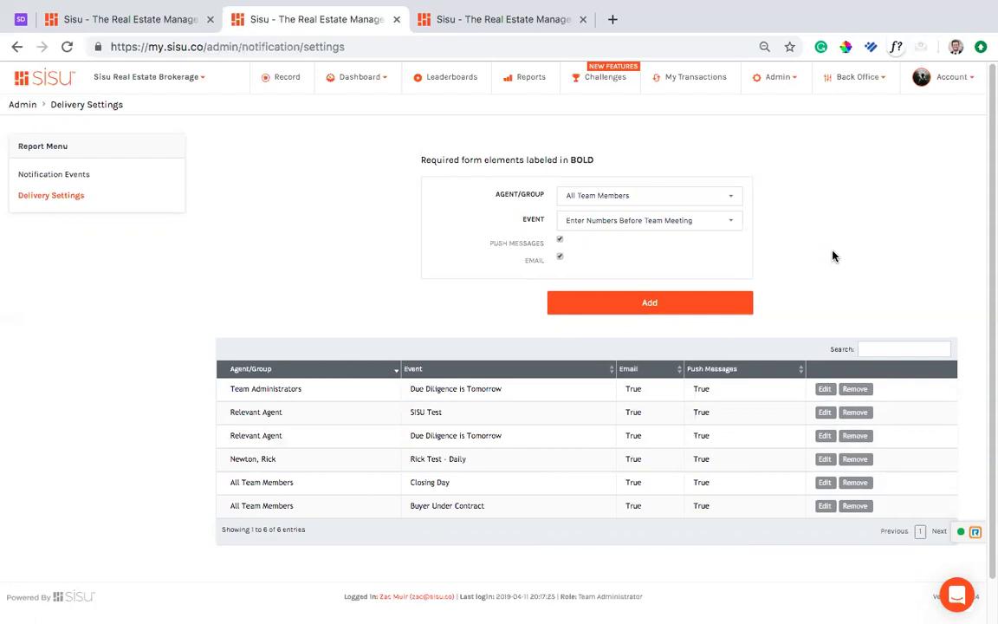
- Open the Activity and Production report and review its production and activity figures for the team
{"action": "left_click", "coordinate": [520, 83]}
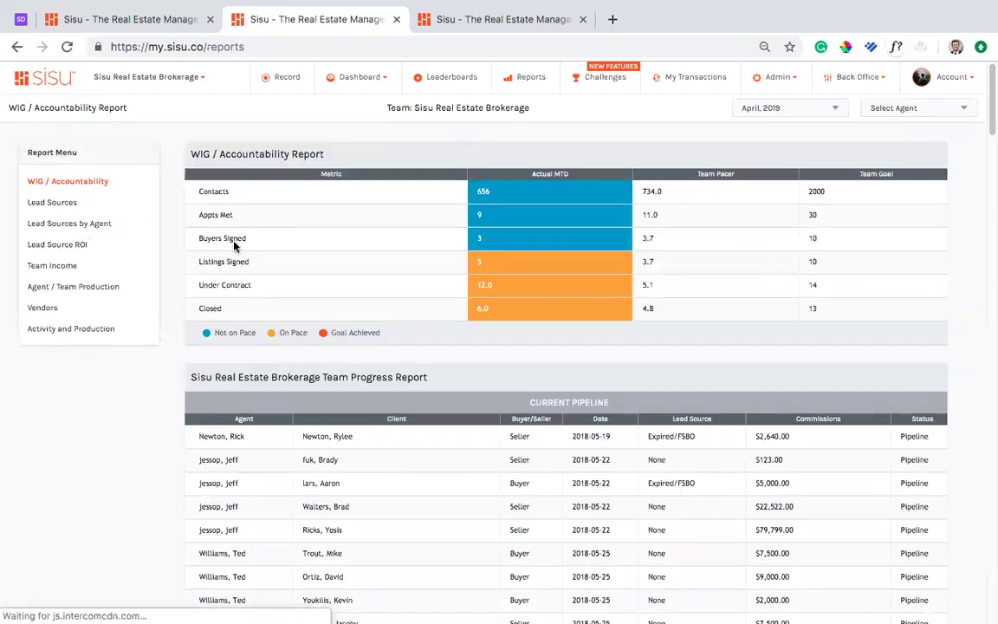
{"action": "left_click", "coordinate": [69, 330]}
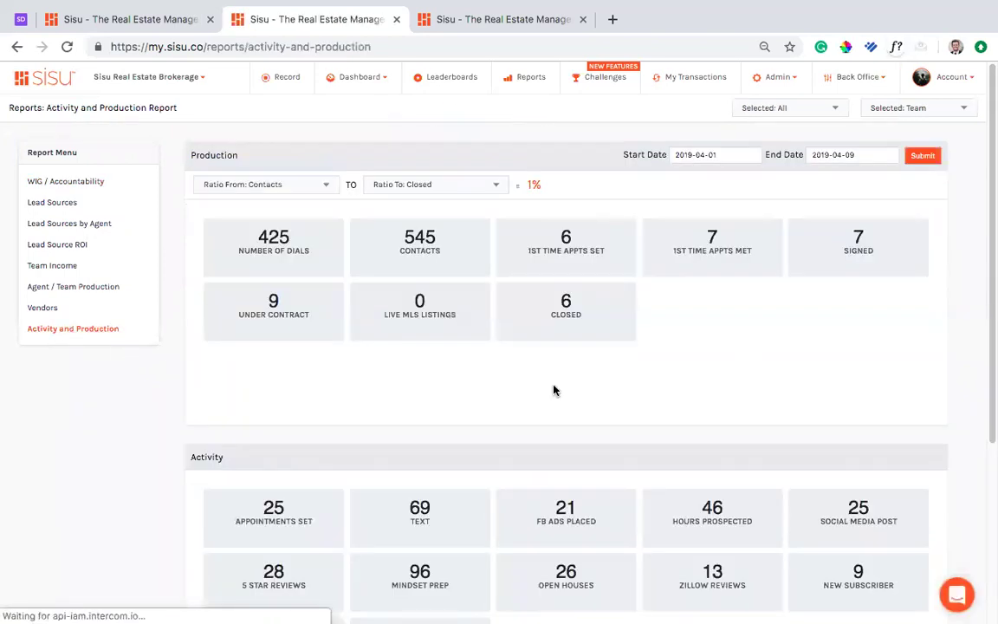
{"action": "scroll", "coordinate": [555, 390], "scroll_direction": "down", "scroll_amount": 3}
{"action": "scroll", "coordinate": [554, 390], "scroll_direction": "up", "scroll_amount": 3}
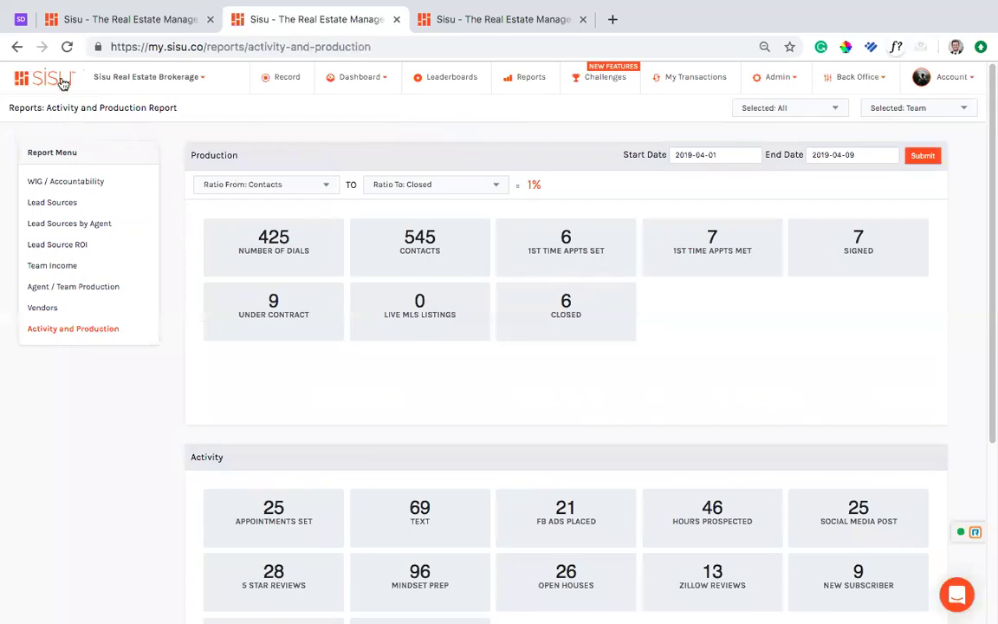
{"action": "scroll", "coordinate": [731, 347], "scroll_direction": "down", "scroll_amount": 2}
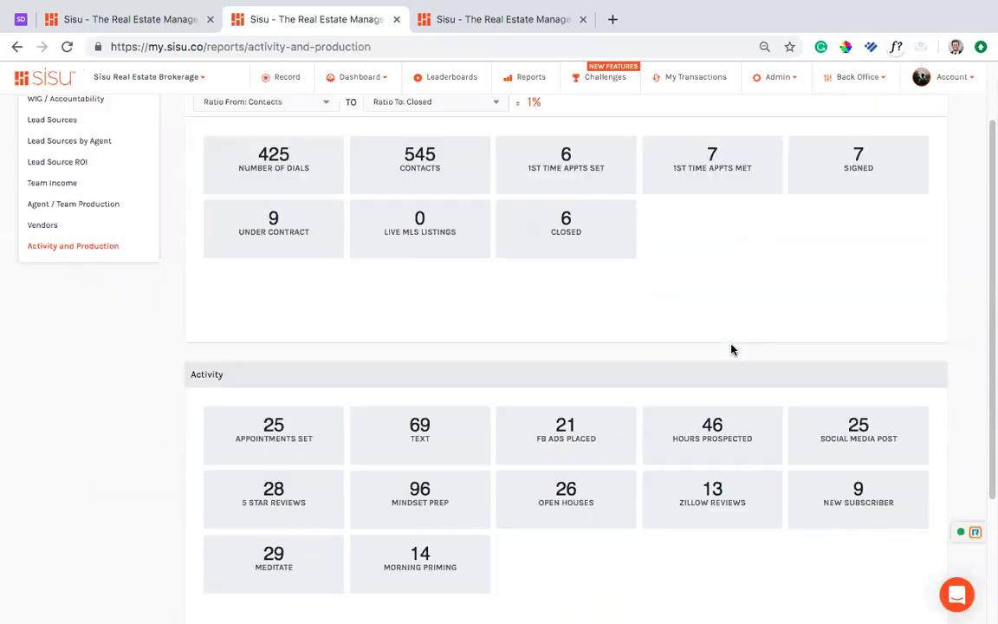
{"action": "scroll", "coordinate": [730, 349], "scroll_direction": "up", "scroll_amount": 3}
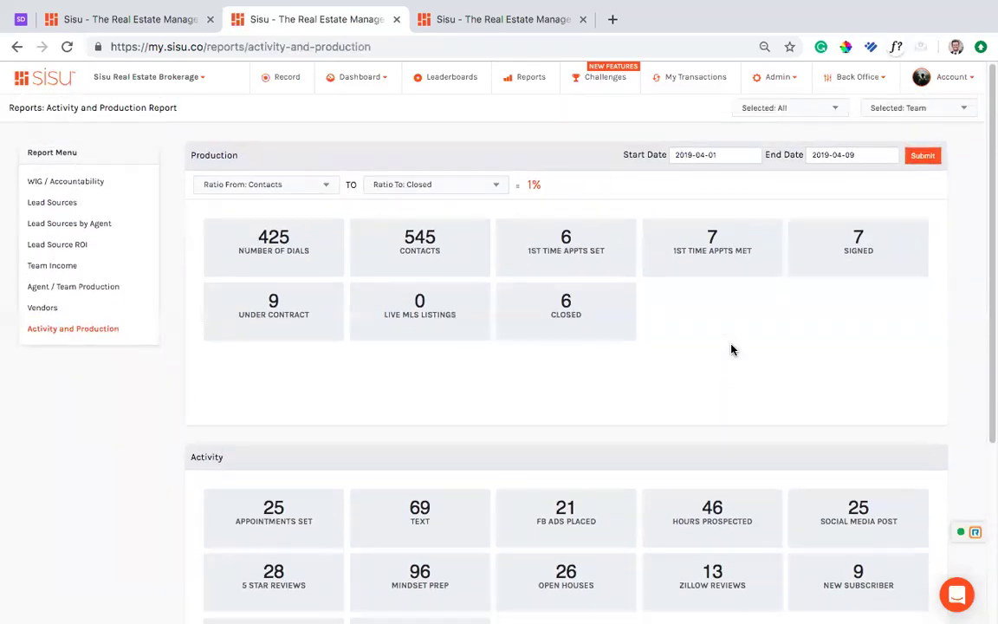
- Return to the April 2019 personal scoreboard dashboard and review its closed volume figures and monthly team pacing goals
{"action": "mouse_move", "coordinate": [354, 73]}
{"action": "left_click", "coordinate": [149, 15]}
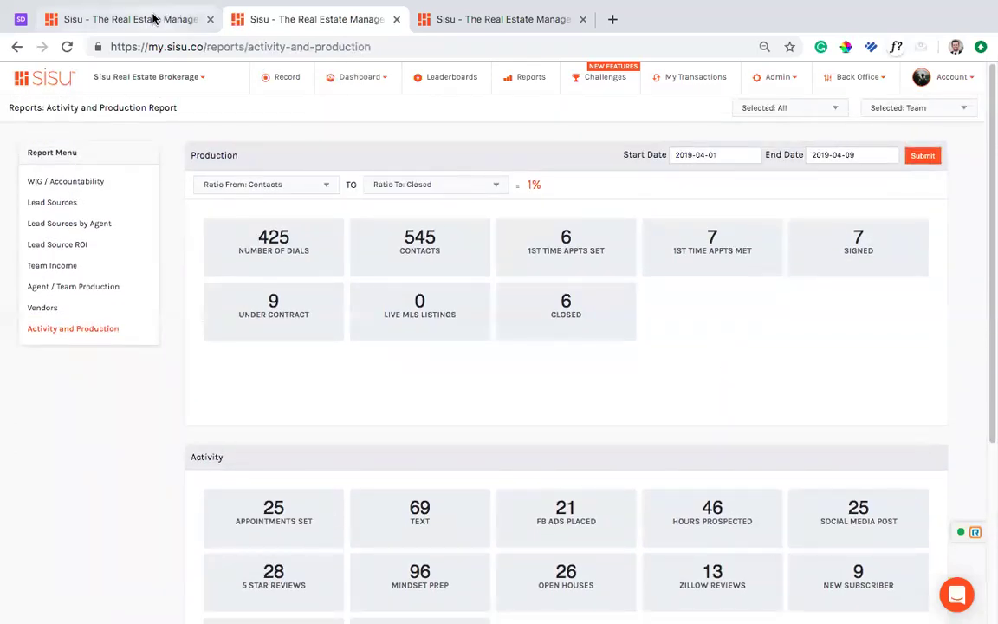
{"action": "scroll", "coordinate": [450, 372], "scroll_direction": "down", "scroll_amount": 1}
{"action": "scroll", "coordinate": [450, 372], "scroll_direction": "up", "scroll_amount": 1}
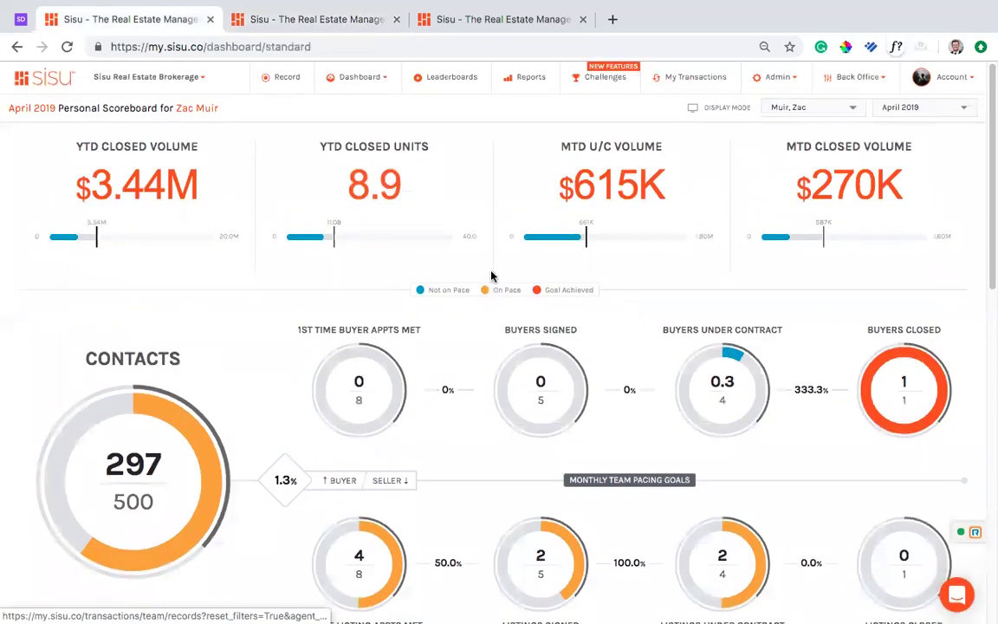
{"action": "scroll", "coordinate": [446, 390], "scroll_direction": "down", "scroll_amount": 1}
{"action": "scroll", "coordinate": [447, 390], "scroll_direction": "down", "scroll_amount": 1}
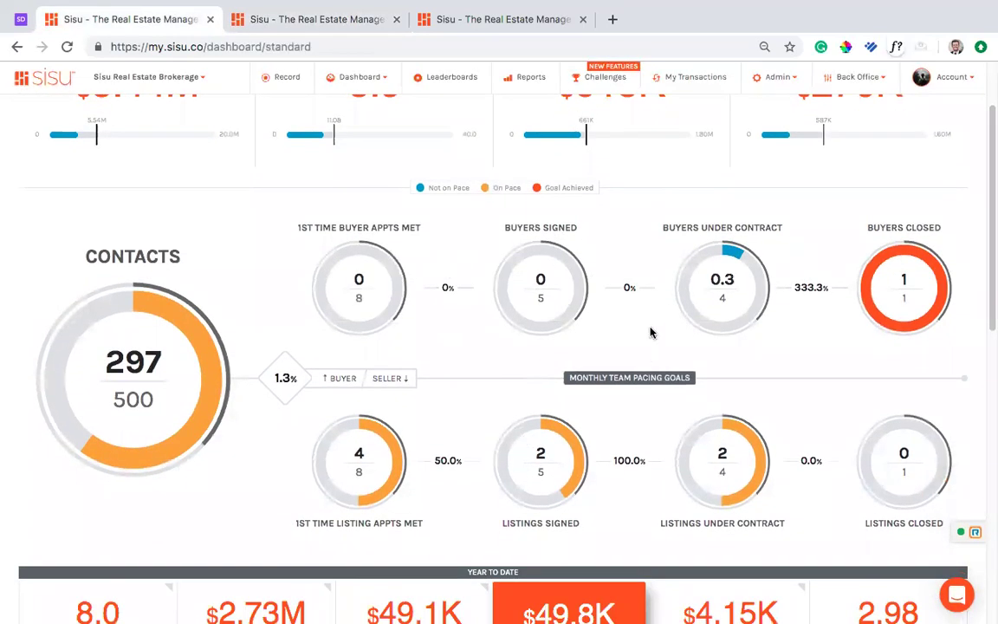
- Return to the Activity and Production report and set the production ratio from Number of Dials to Contacts
{"action": "scroll", "coordinate": [474, 397], "scroll_direction": "down", "scroll_amount": 2}
{"action": "scroll", "coordinate": [508, 272], "scroll_direction": "up", "scroll_amount": 2}
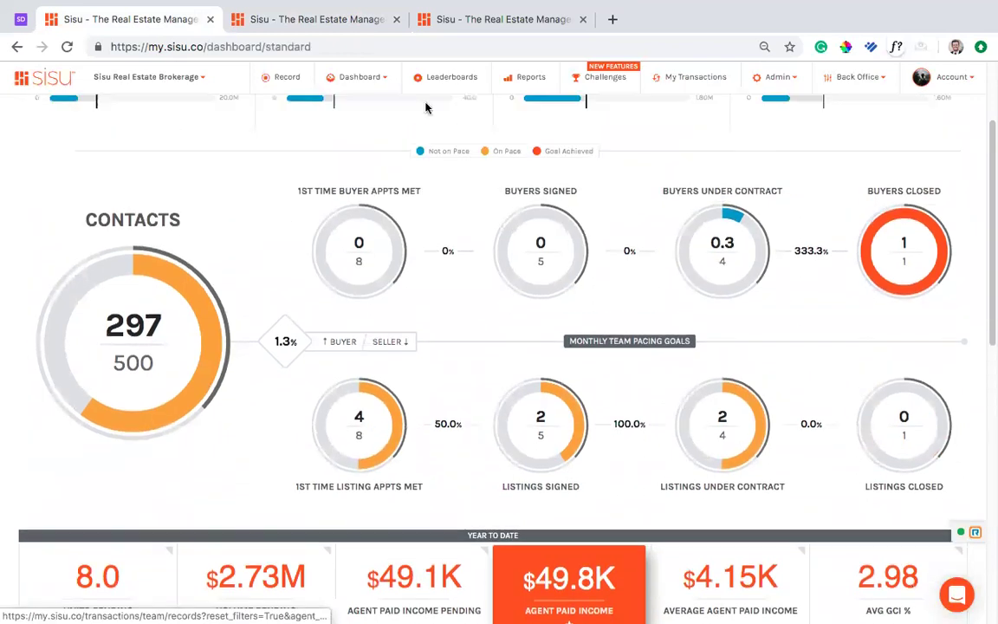
{"action": "left_click", "coordinate": [405, 26]}
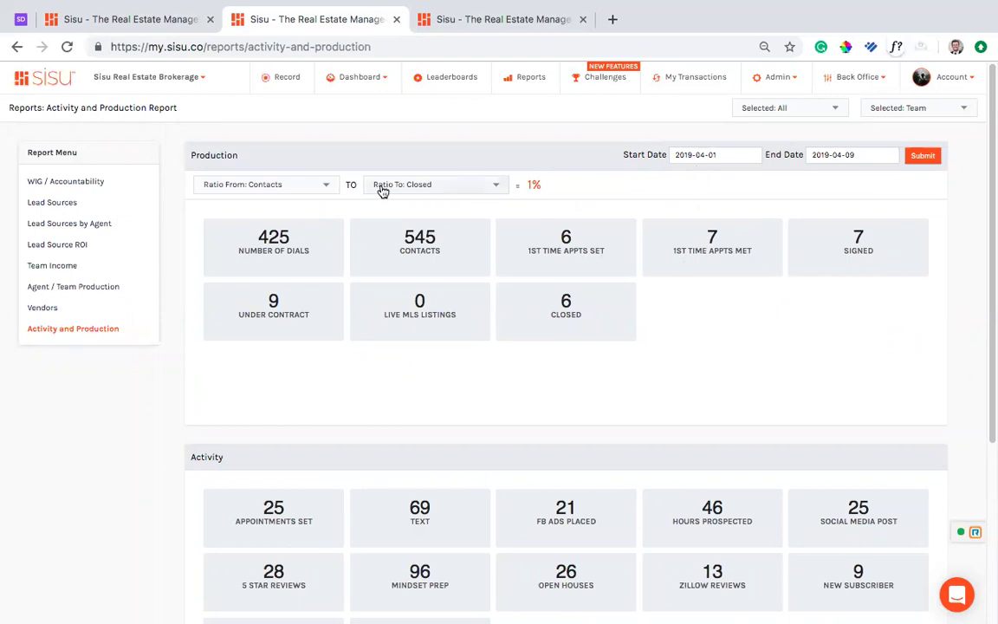
{"action": "left_click", "coordinate": [332, 187]}
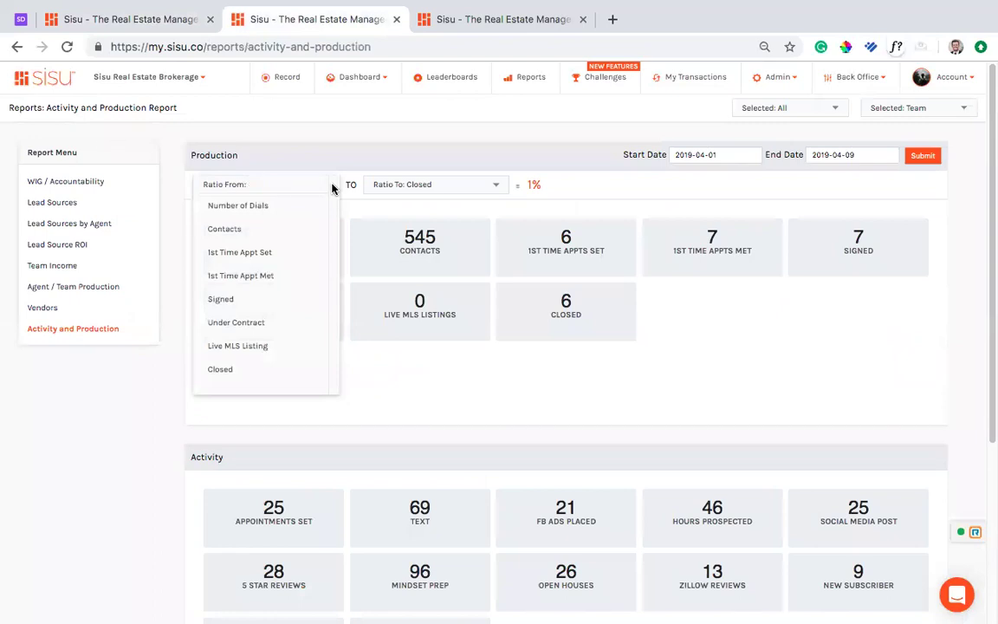
{"action": "left_click", "coordinate": [276, 205]}
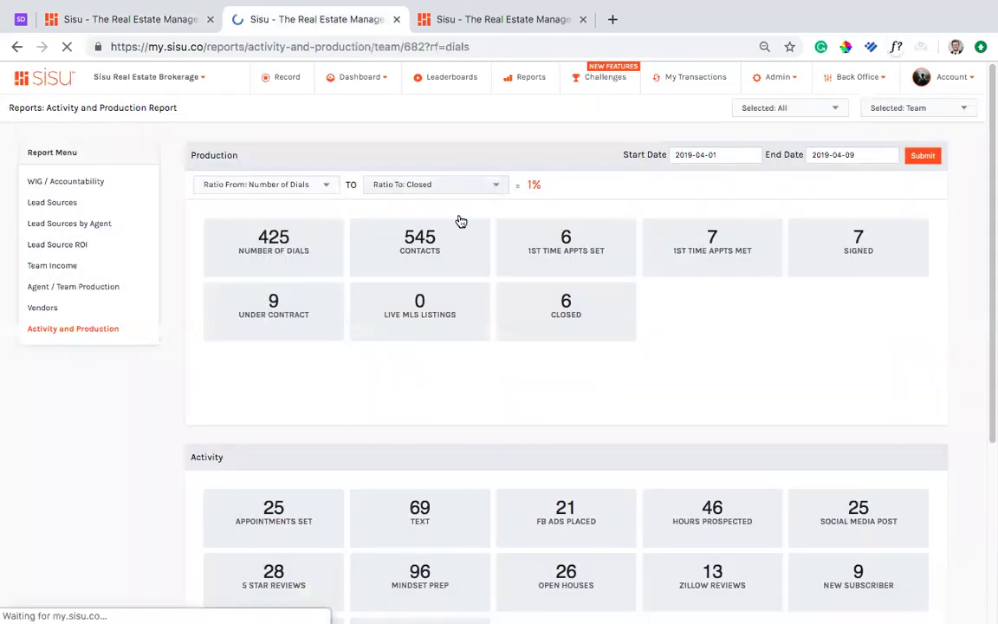
{"action": "left_click", "coordinate": [405, 189]}
{"action": "left_click", "coordinate": [407, 229]}
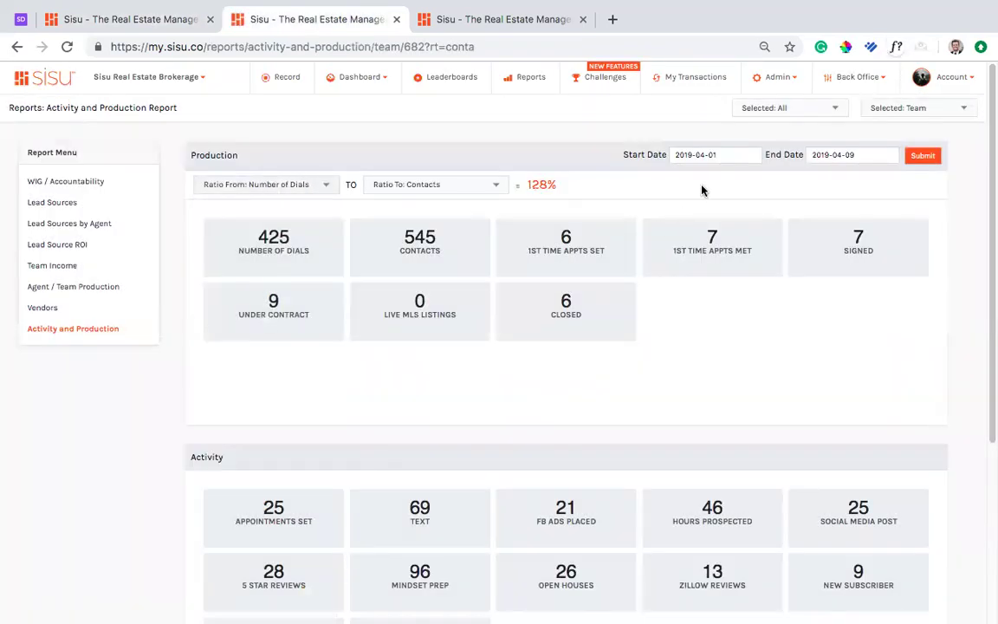
- Review the team's activity figures in the Activity section below the production figures
{"action": "scroll", "coordinate": [766, 272], "scroll_direction": "down", "scroll_amount": 1}
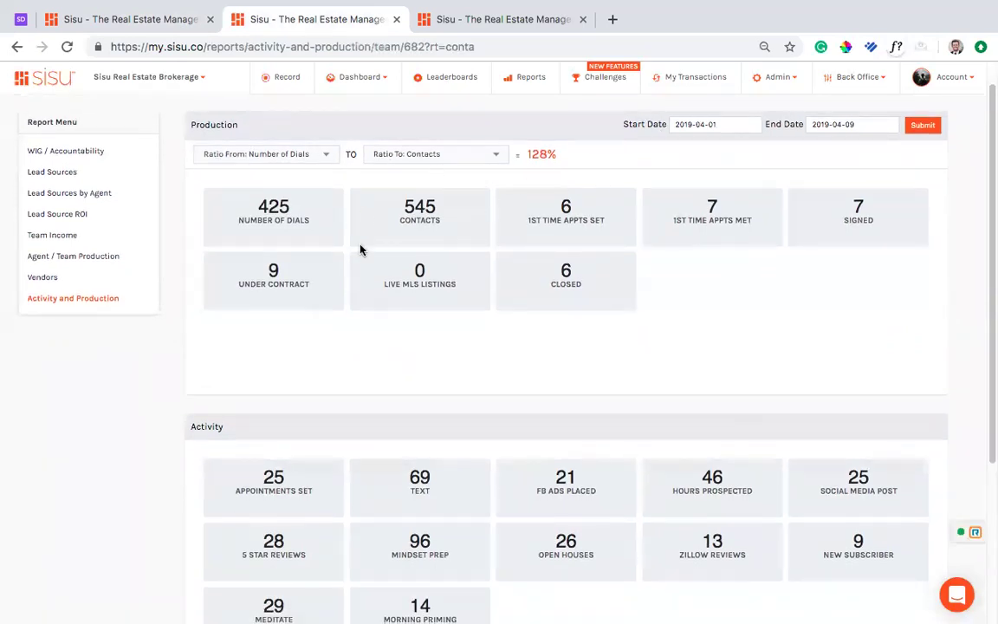
{"action": "scroll", "coordinate": [590, 296], "scroll_direction": "down", "scroll_amount": 5}
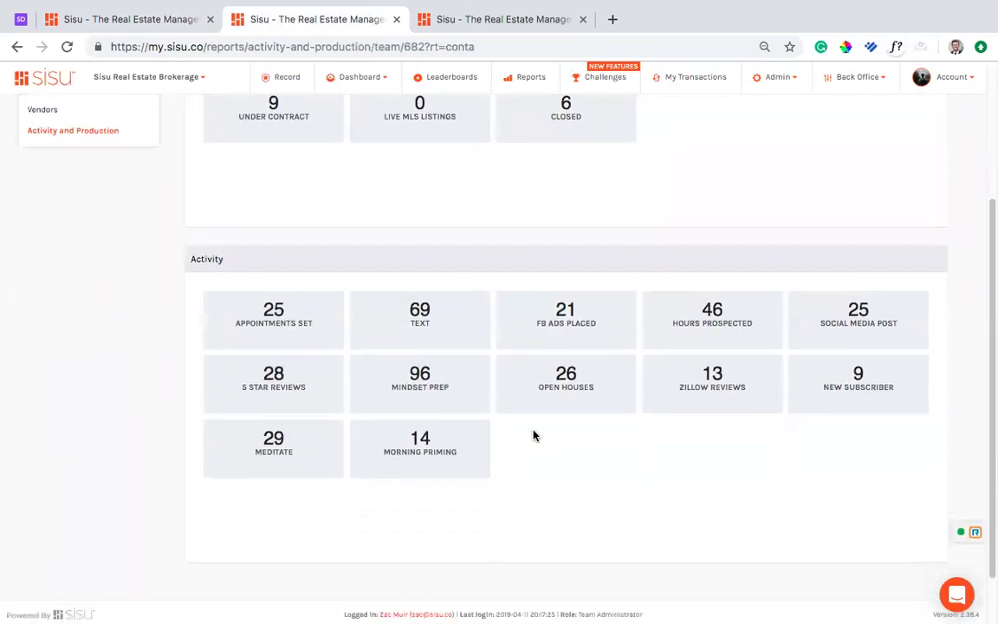
{"action": "scroll", "coordinate": [533, 435], "scroll_direction": "up", "scroll_amount": 5}
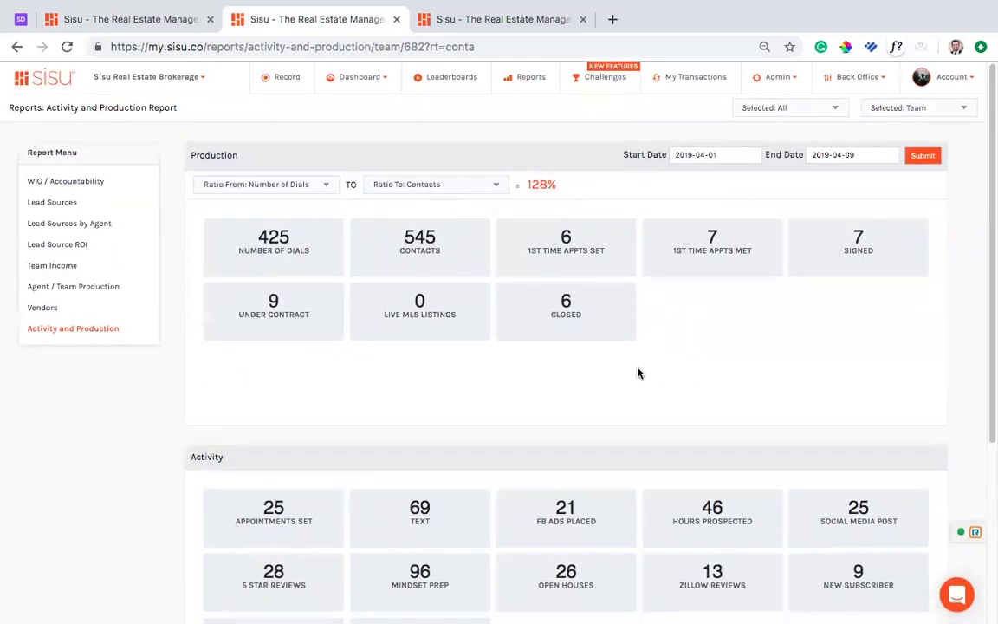